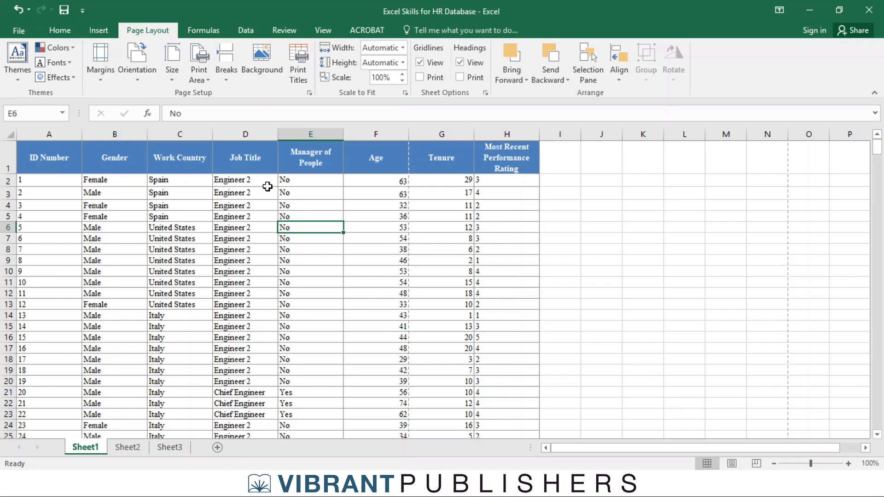
# Step: Examine the print preview page by page in portrait orientation, checking how the table columns split across pages, and return to the worksheet
pyautogui.click(24, 34)
pyautogui.click(43, 224)
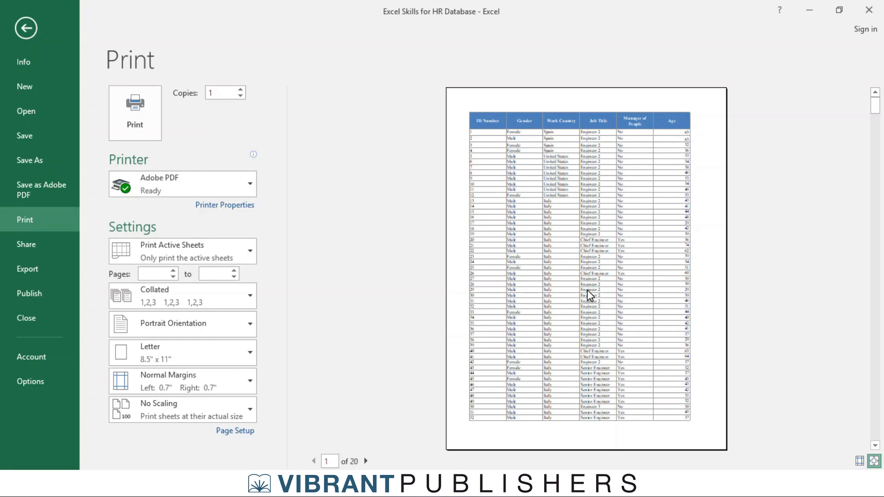
pyautogui.scroll(-1, 590, 294)
pyautogui.scroll(-1, 601, 272)
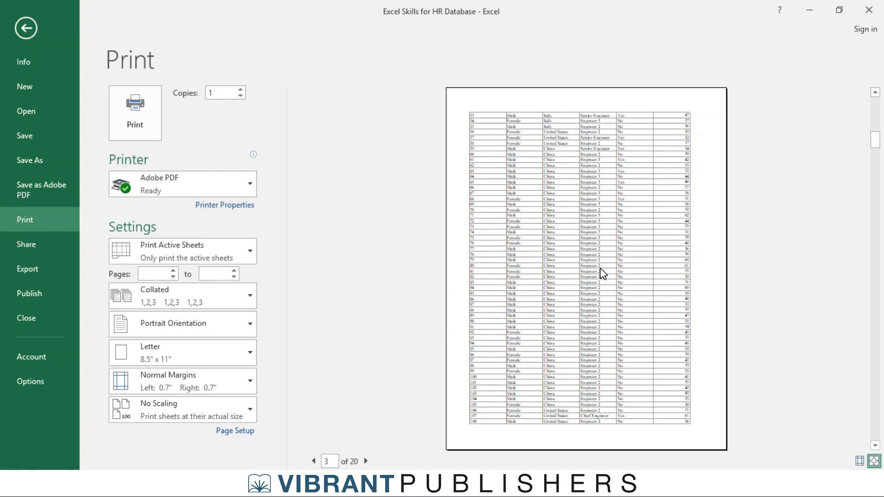
pyautogui.scroll(-1, 599, 260)
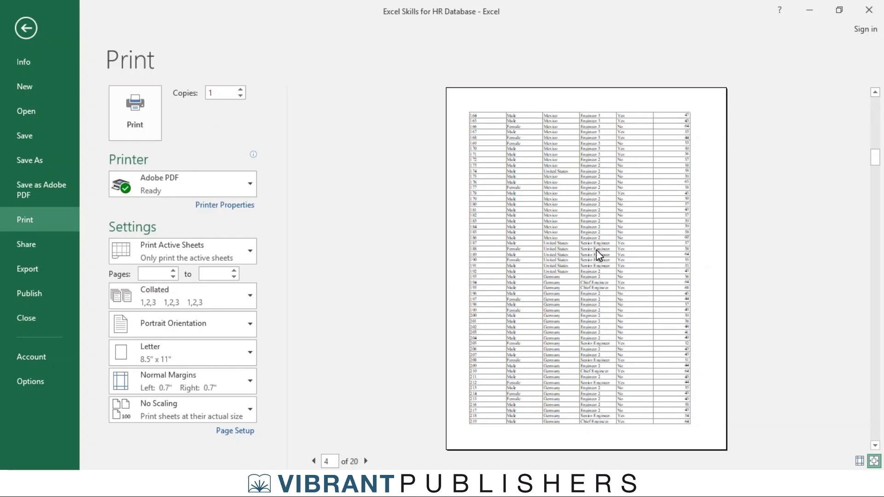
pyautogui.scroll(-1, 599, 255)
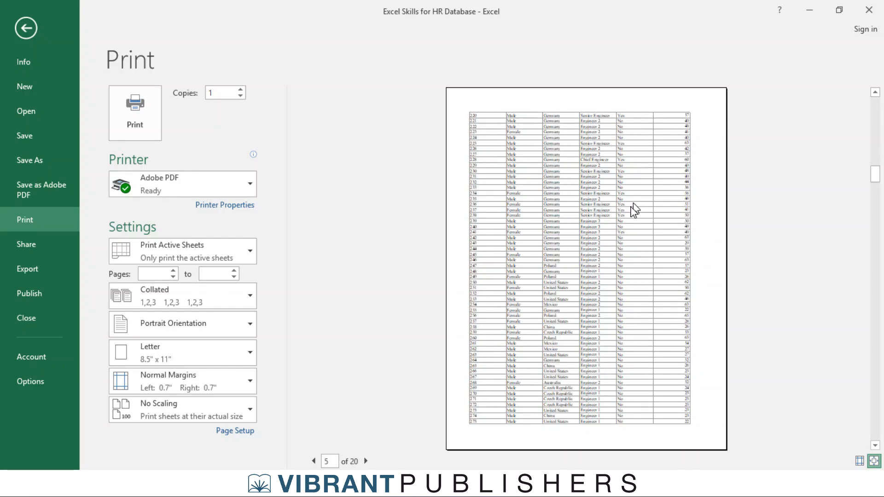
pyautogui.scroll(-1, 642, 260)
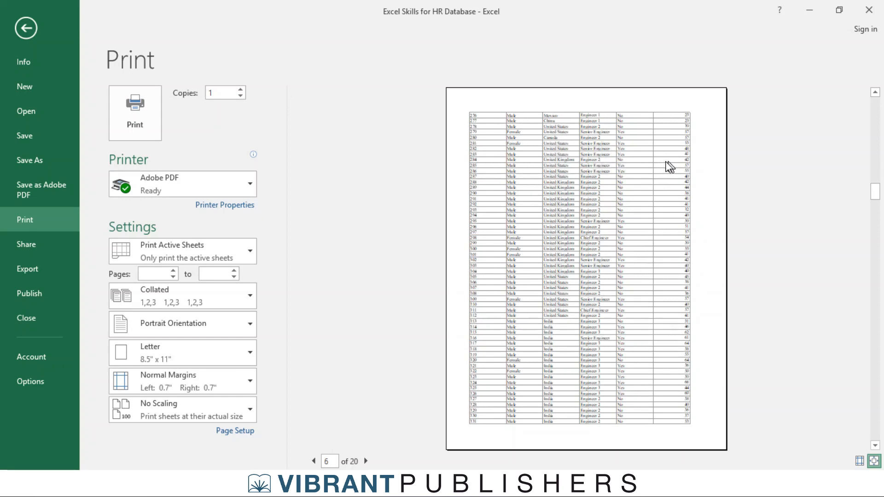
pyautogui.scroll(-2, 619, 198)
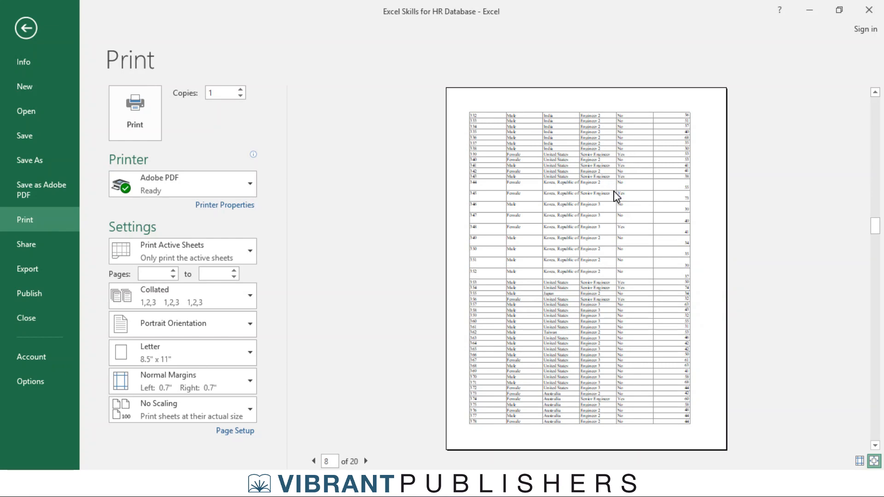
pyautogui.scroll(-2, 616, 197)
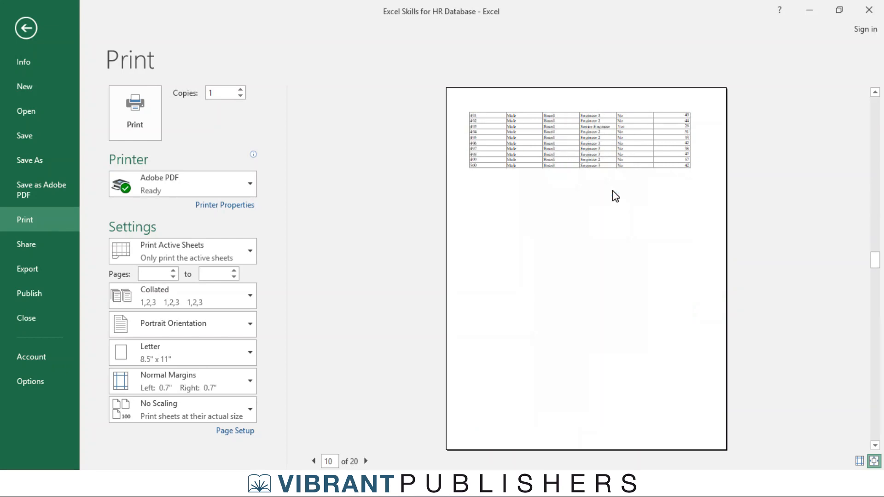
pyautogui.scroll(-1, 616, 197)
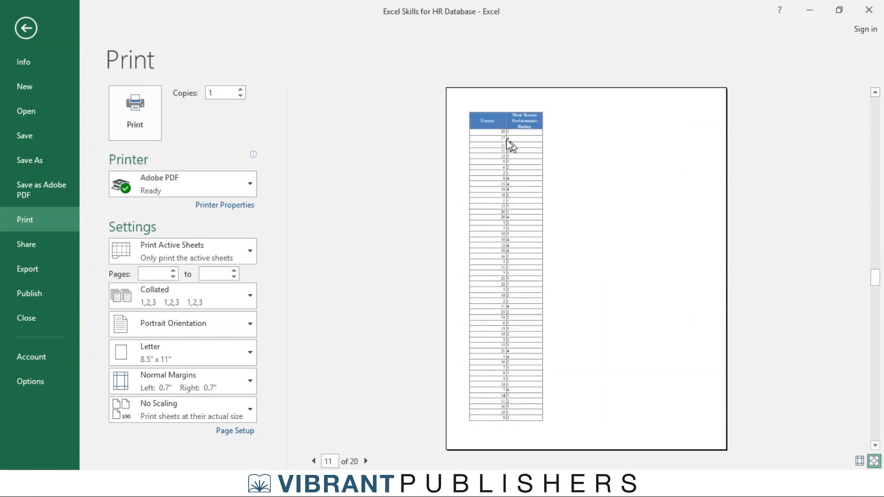
pyautogui.scroll(-1, 569, 196)
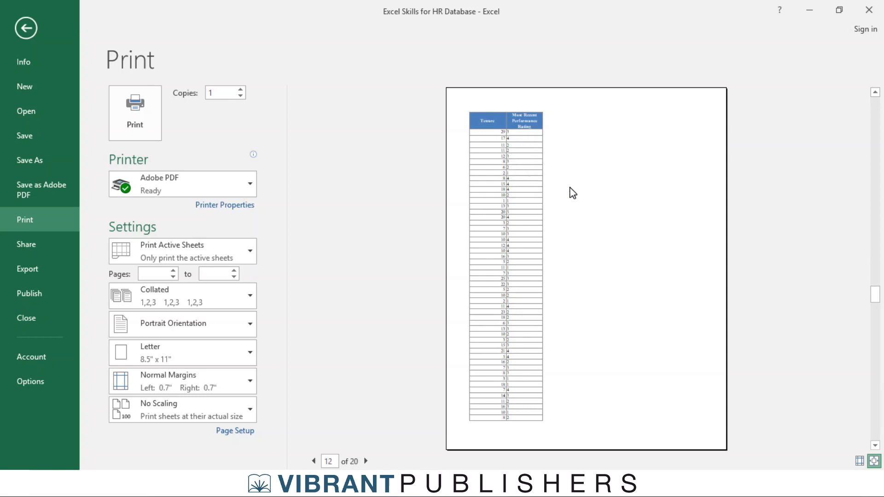
pyautogui.scroll(-1, 566, 192)
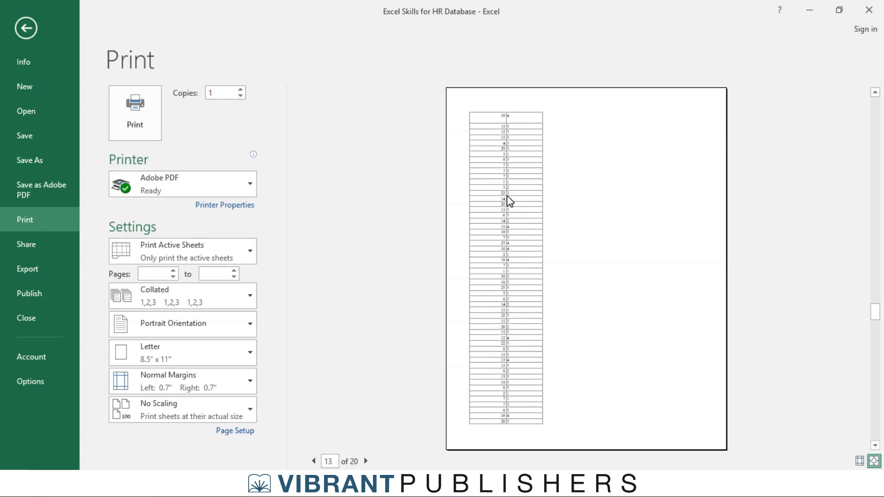
pyautogui.scroll(2, 506, 197)
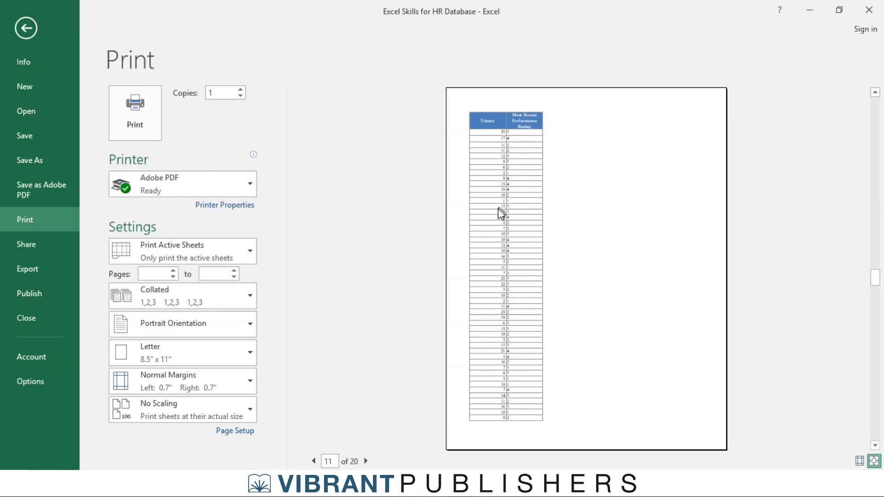
pyautogui.scroll(7, 501, 219)
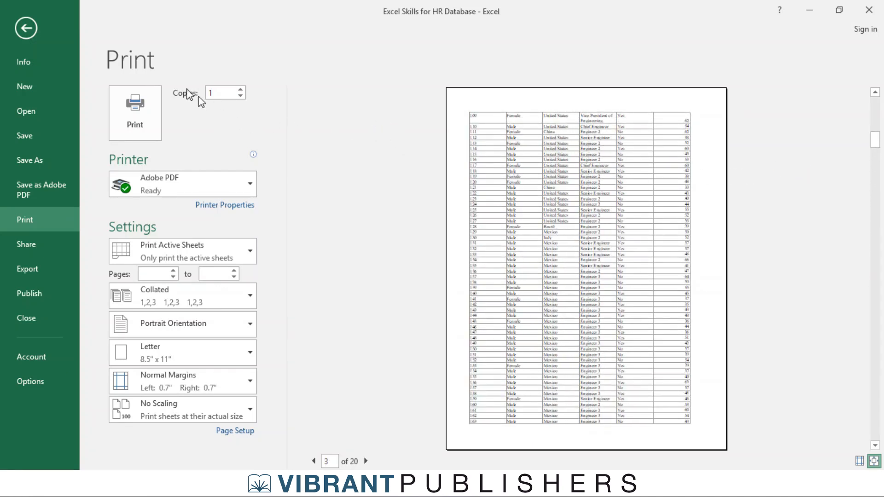
pyautogui.click(29, 31)
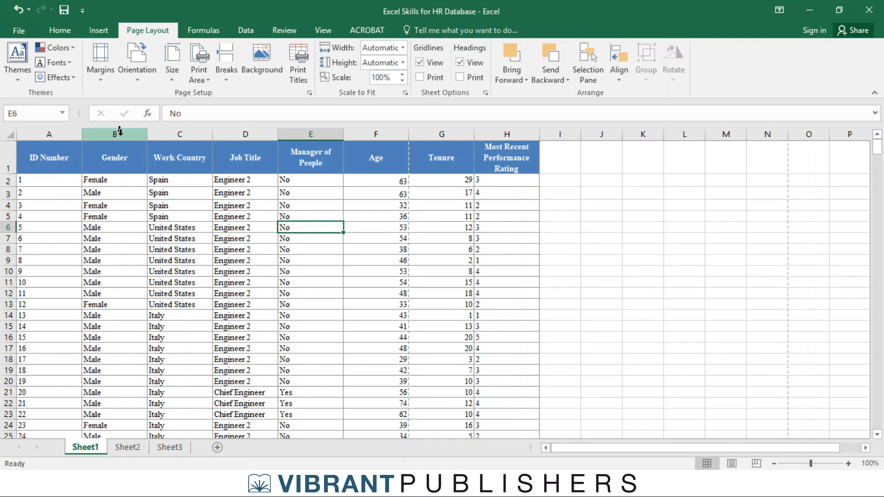
pyautogui.click(15, 28)
pyautogui.click(26, 28)
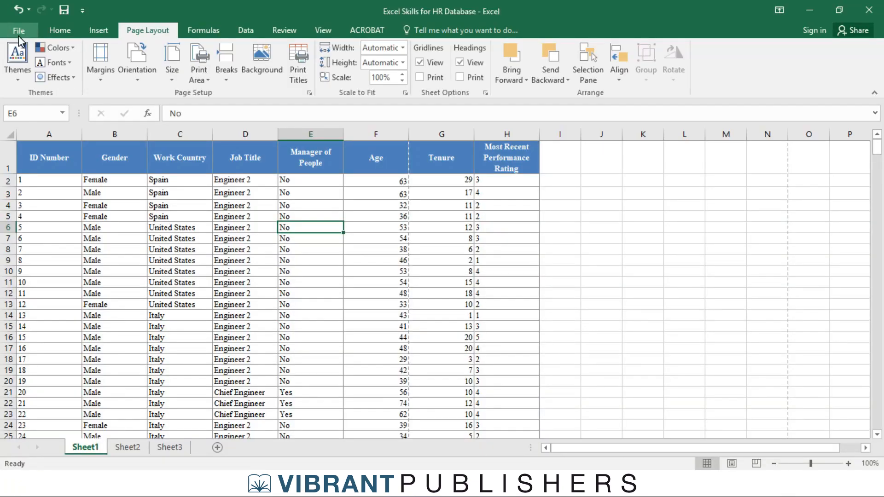
pyautogui.click(64, 30)
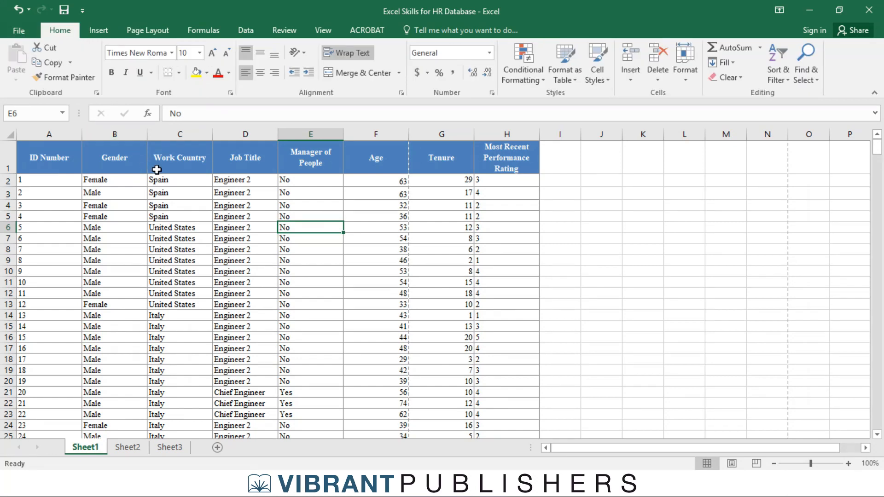
# Step: Change the page orientation of Sheet1 to Landscape
pyautogui.click(146, 32)
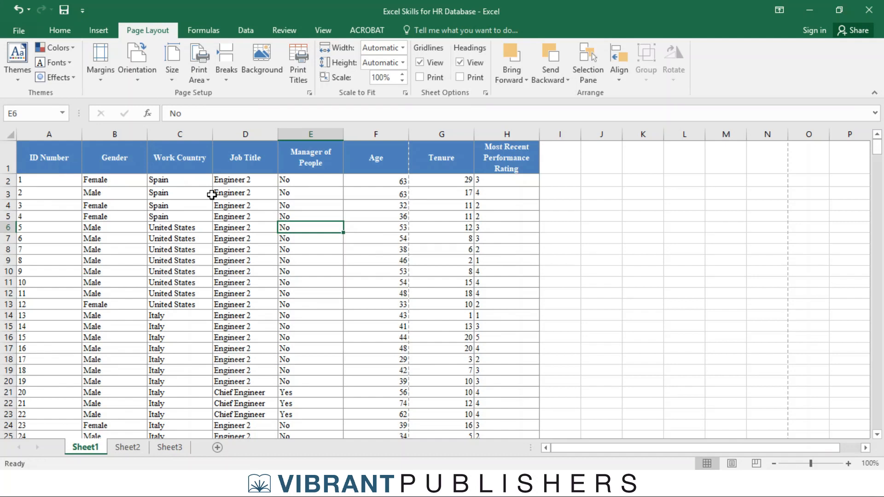
pyautogui.click(139, 64)
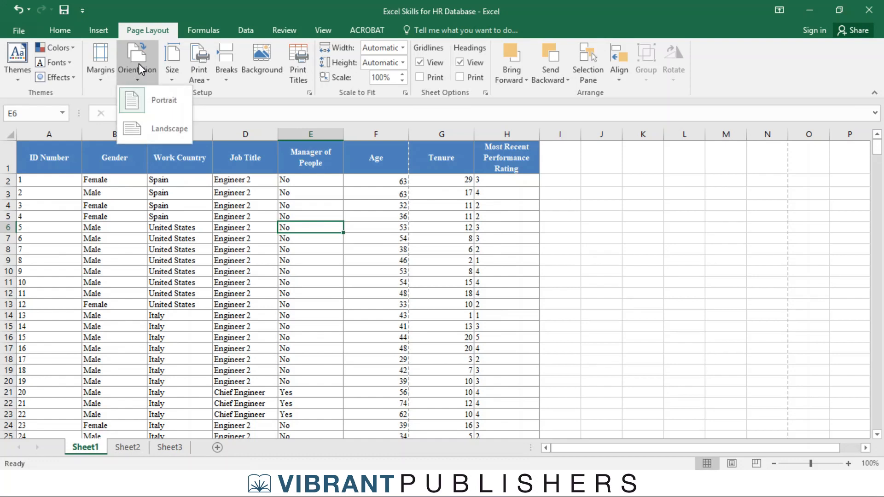
pyautogui.click(154, 136)
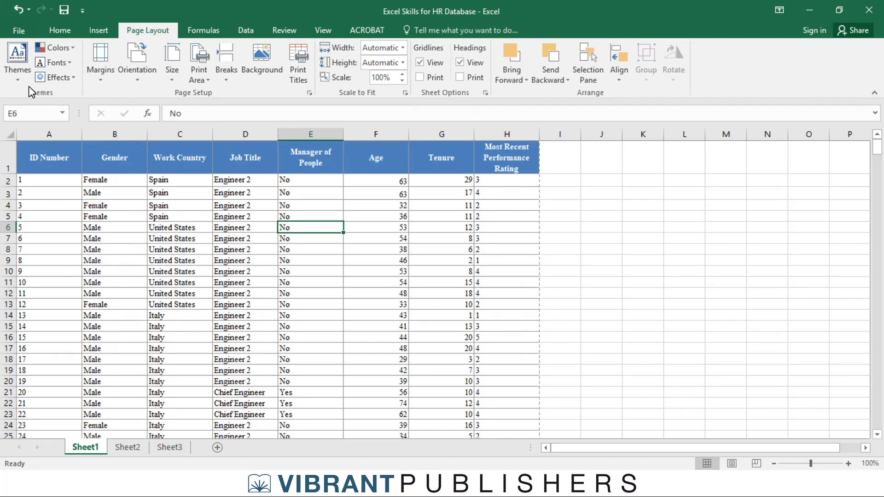
# Step: Review the landscape print preview to check that all columns fit on each page, and return to the worksheet
pyautogui.click(19, 26)
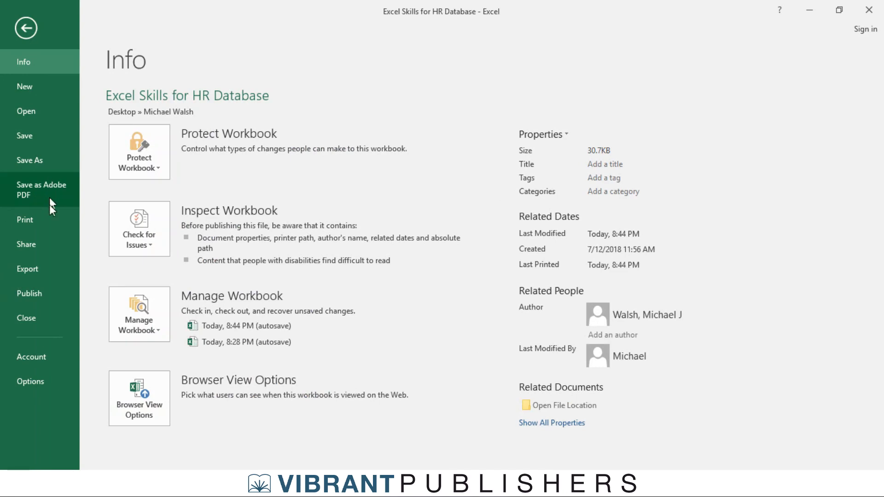
pyautogui.click(54, 223)
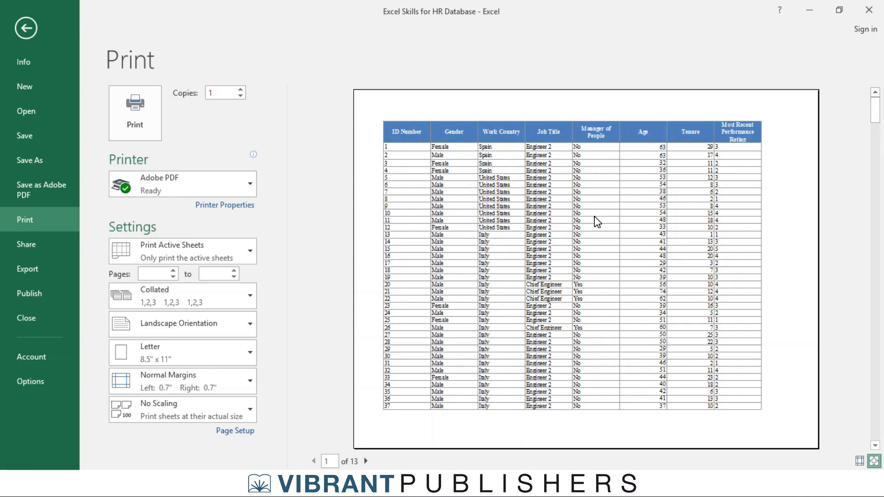
pyautogui.scroll(-1, 599, 209)
pyautogui.scroll(-1, 599, 208)
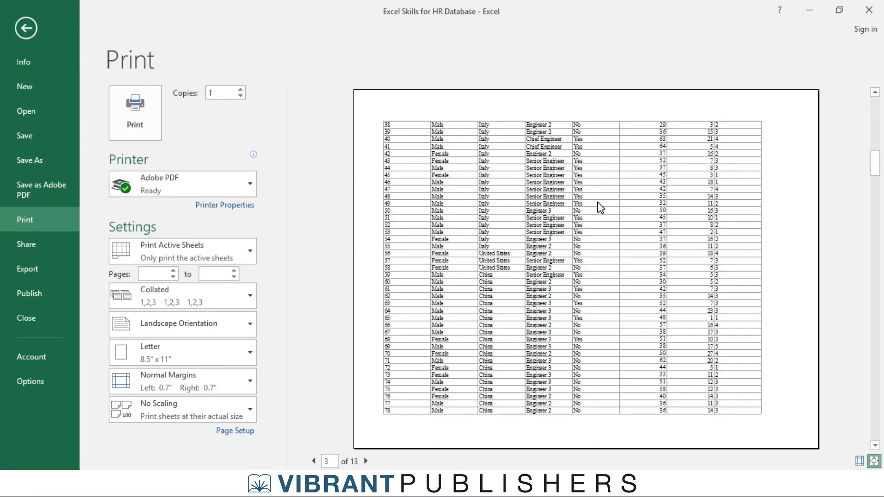
pyautogui.scroll(-1, 600, 208)
pyautogui.scroll(1, 599, 208)
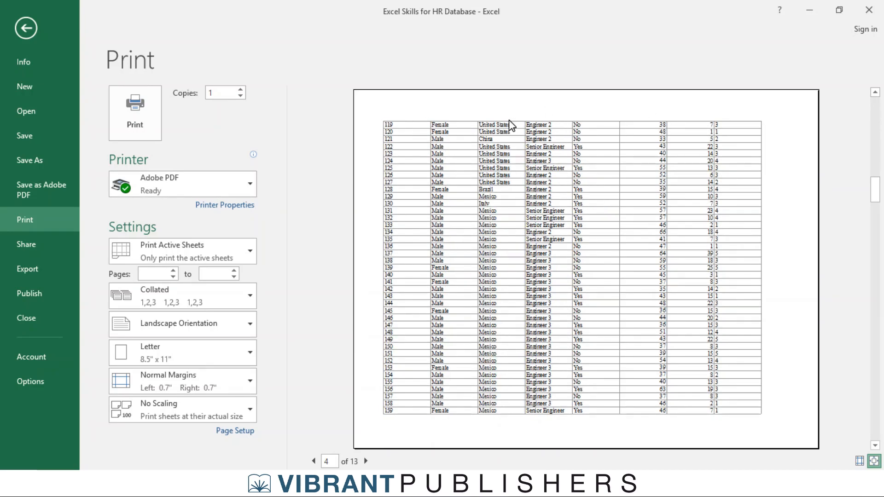
pyautogui.scroll(2, 675, 212)
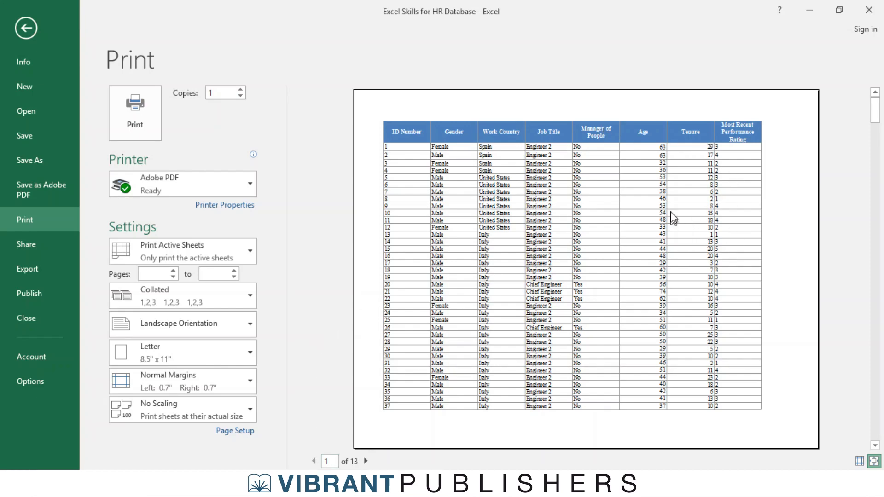
pyautogui.click(33, 26)
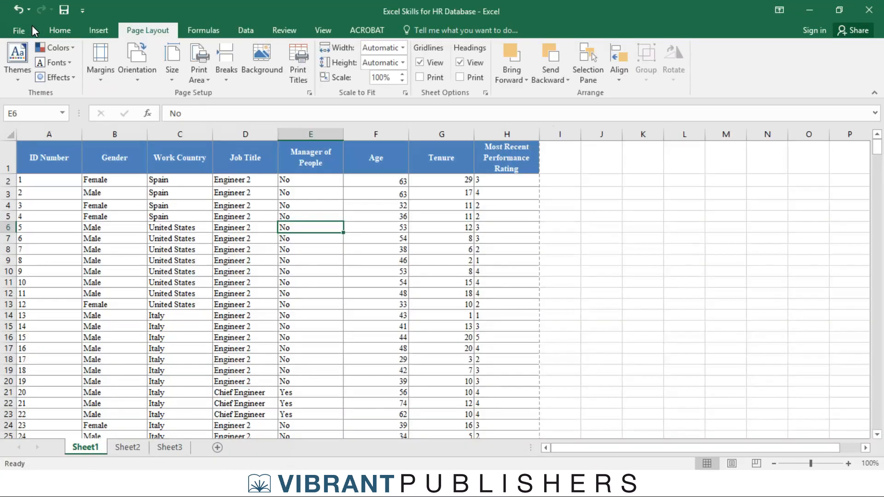
# Step: Set the worksheet's paper size to Letter, 8.5" x 11"
pyautogui.click(173, 76)
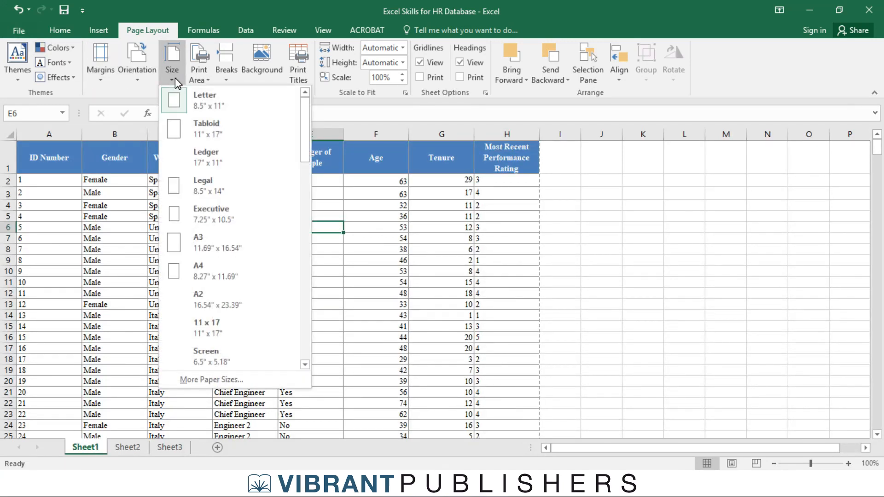
pyautogui.click(190, 99)
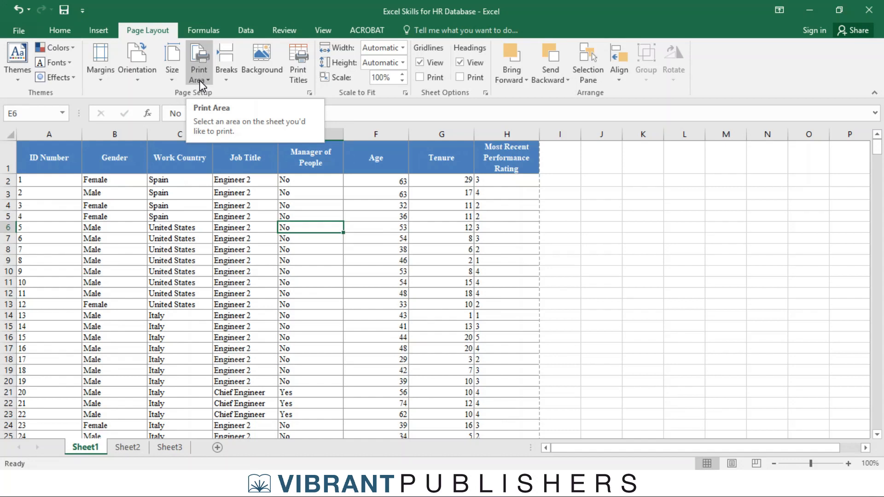
# Step: Search Bing images for "human resources" and insert the picture of figures joining coloured puzzle pieces as the sheet background
pyautogui.click(261, 74)
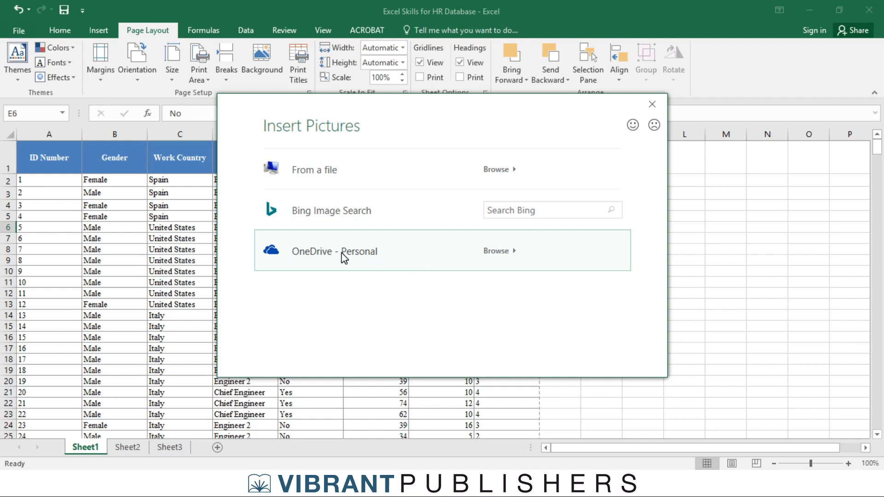
pyautogui.click(544, 210)
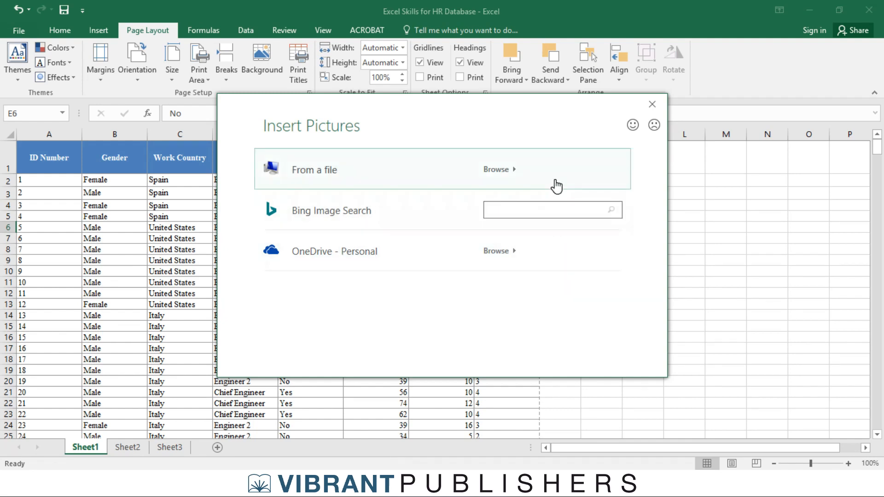
pyautogui.write('human resources')
pyautogui.press('Return')
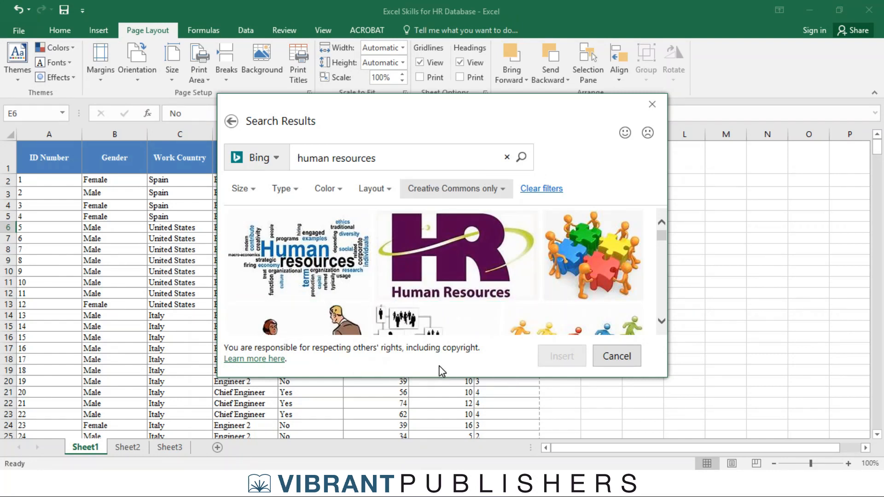
pyautogui.click(596, 253)
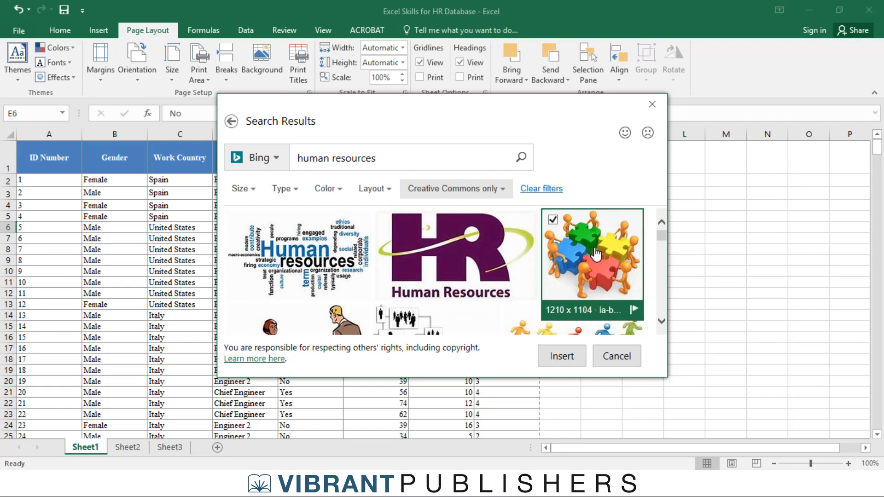
pyautogui.click(562, 356)
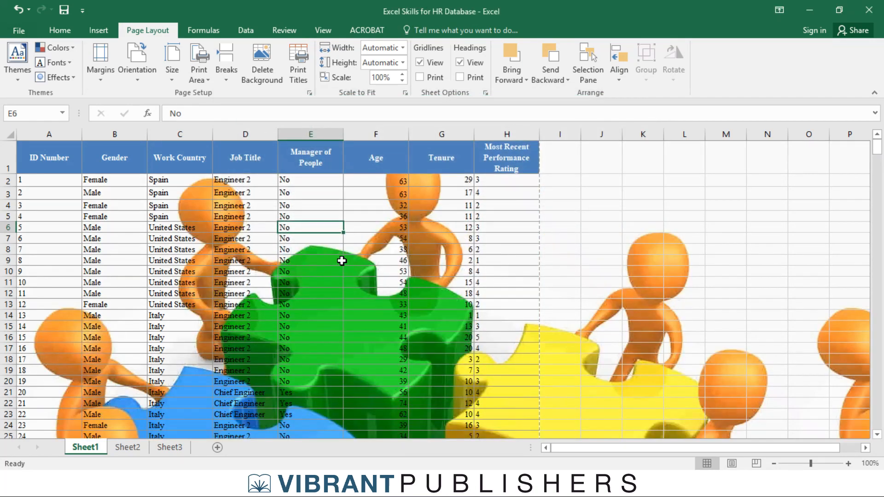
# Step: Check how the background picture repeats down the sheet, and delete the background
pyautogui.scroll(-13, 373, 260)
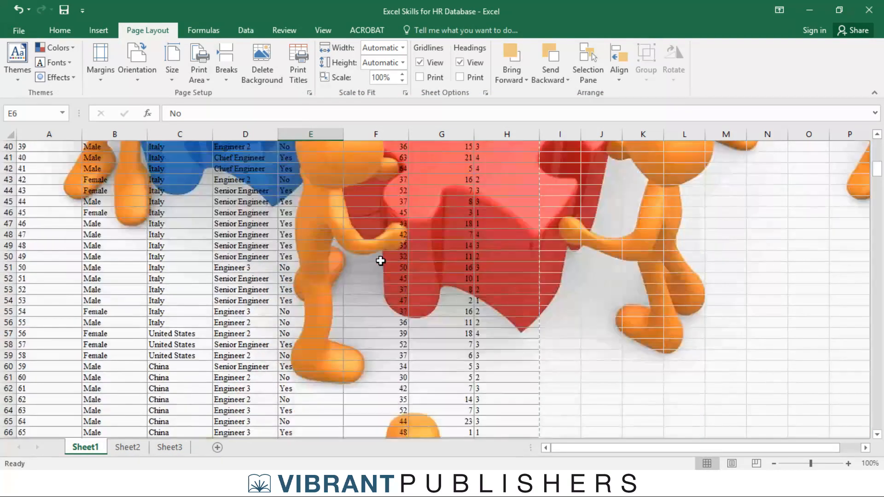
pyautogui.scroll(-11, 380, 261)
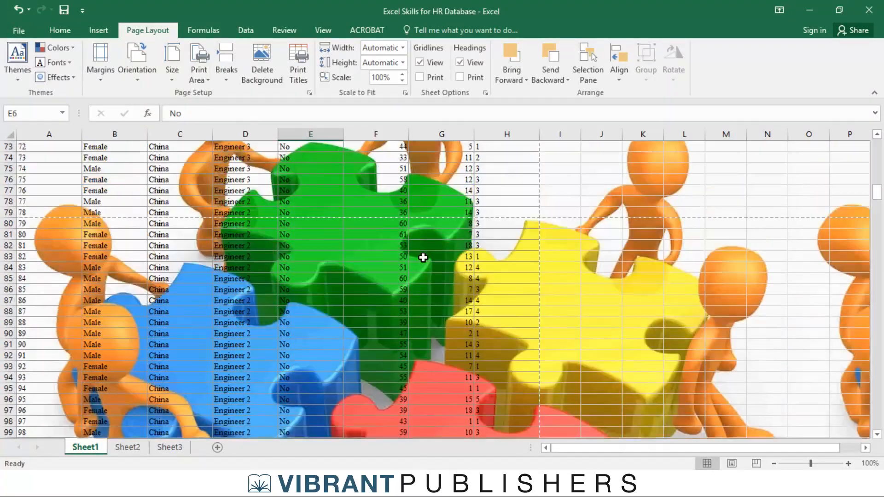
pyautogui.scroll(20, 423, 258)
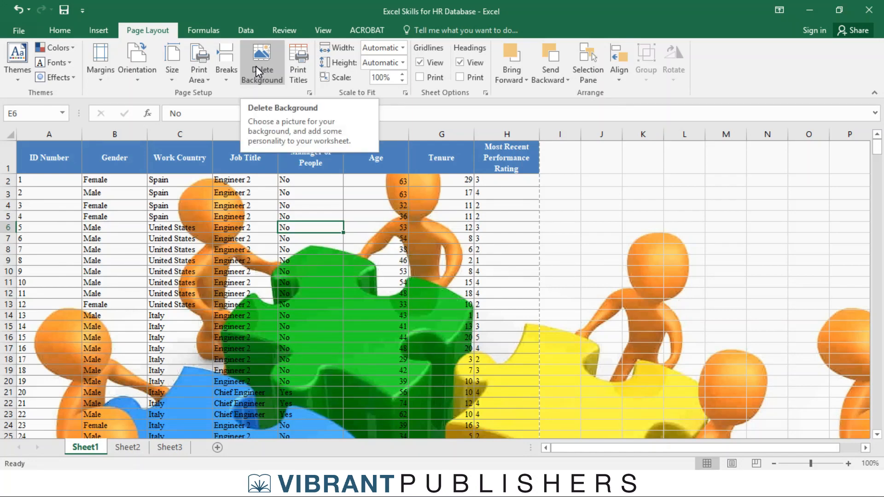
pyautogui.click(270, 62)
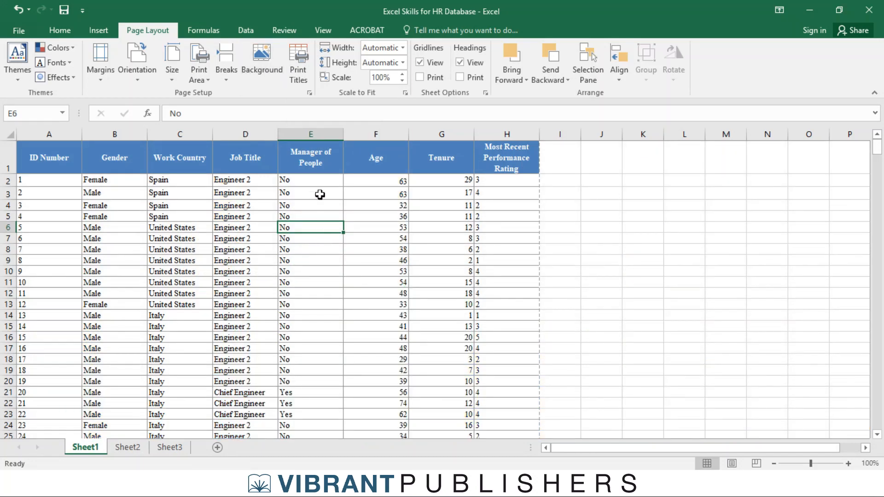
# Step: Examine the Page Setup options for page, margins and header/footer, including the custom header tools, without changing any setting
pyautogui.click(291, 64)
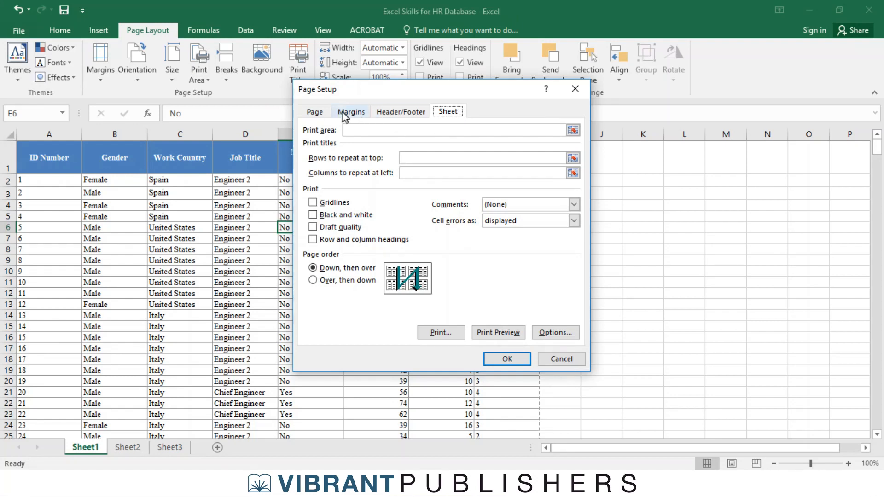
pyautogui.click(308, 114)
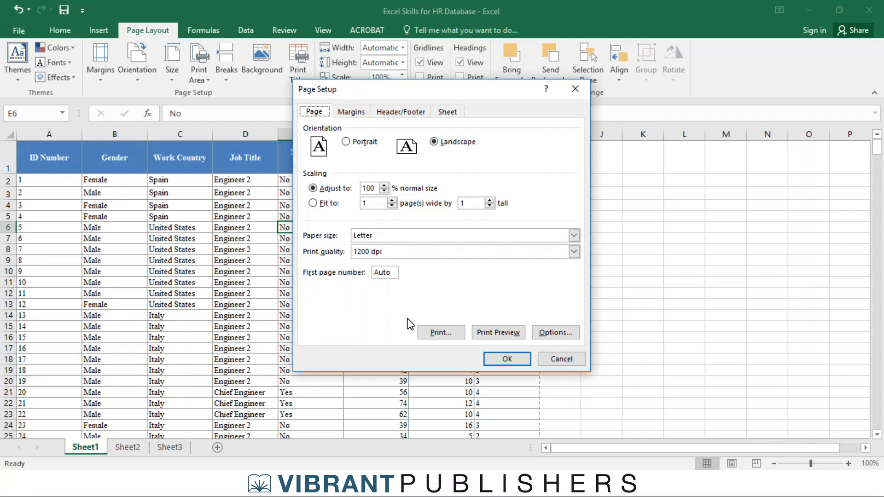
pyautogui.click(354, 113)
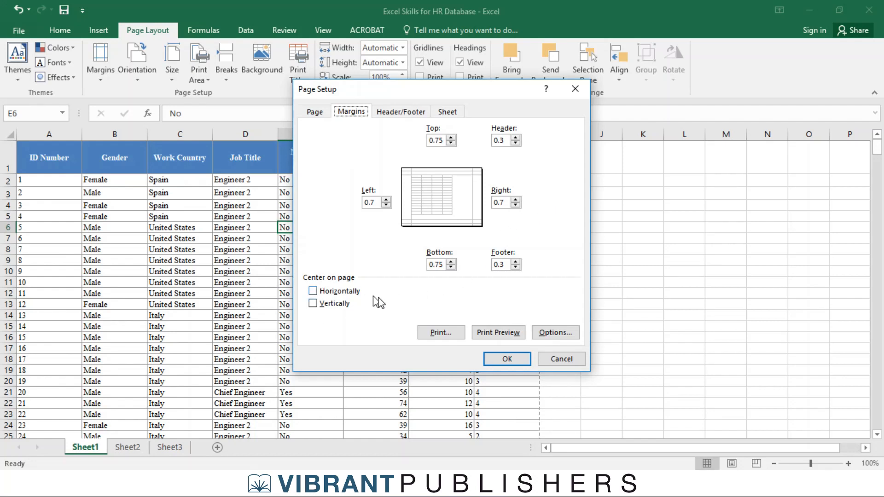
pyautogui.click(407, 119)
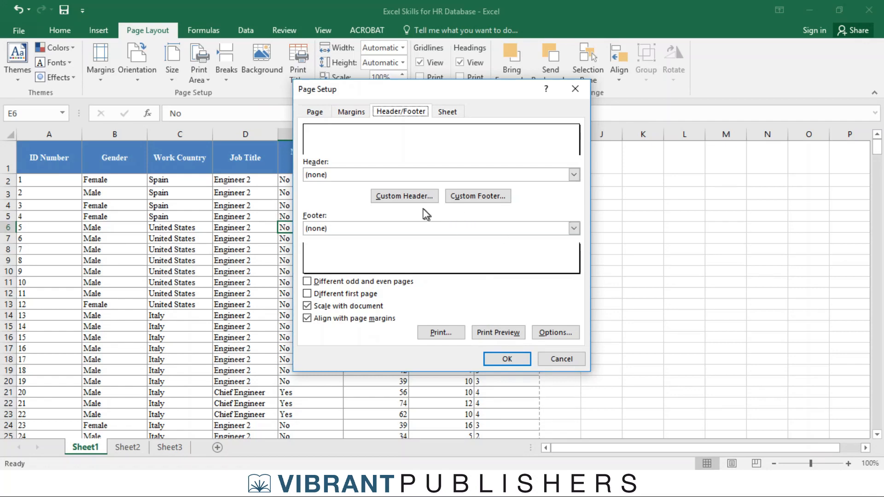
pyautogui.click(418, 197)
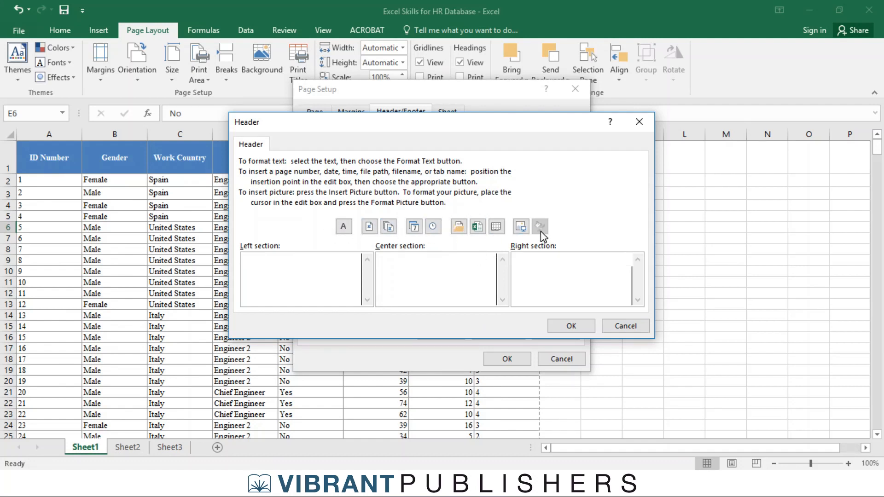
pyautogui.click(625, 326)
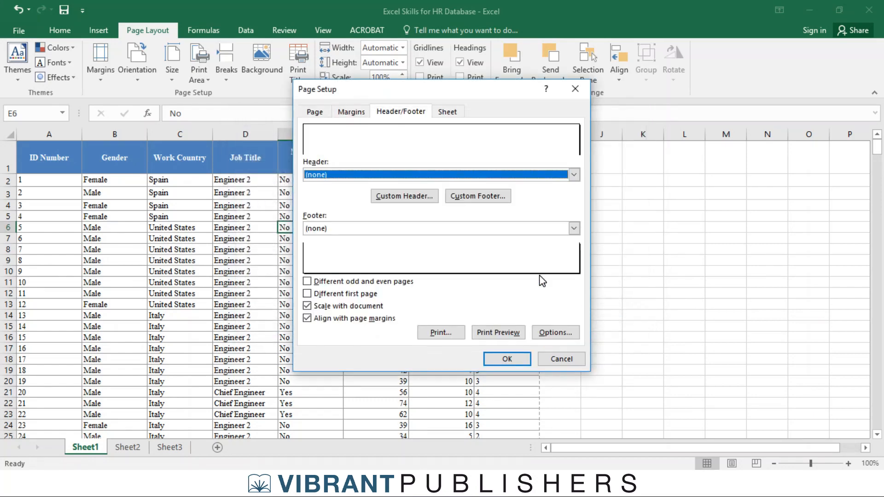
# Step: Select A1:H20 as the print area in Page Setup, and clear the print area again
pyautogui.click(439, 116)
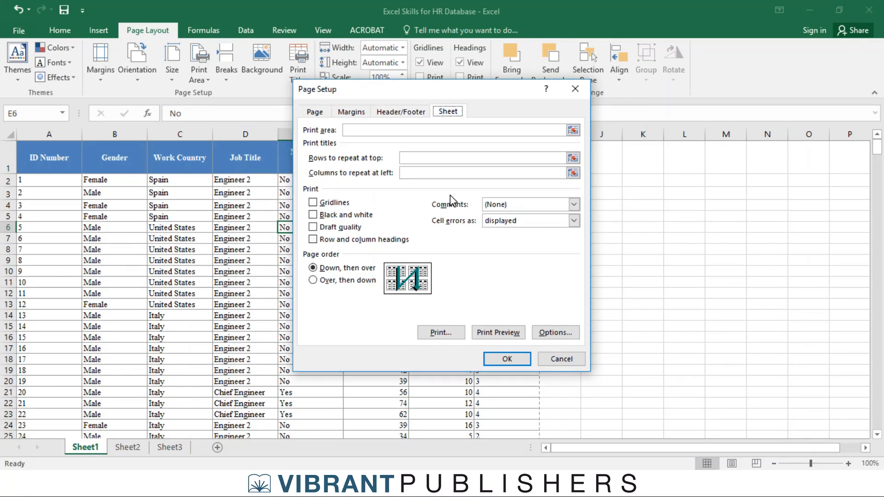
pyautogui.click(572, 130)
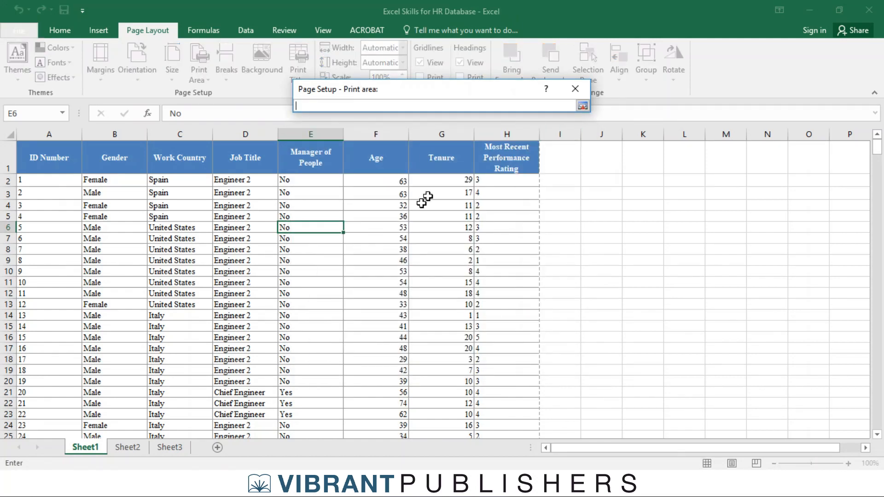
pyautogui.moveTo(48, 156); pyautogui.dragTo(498, 381)
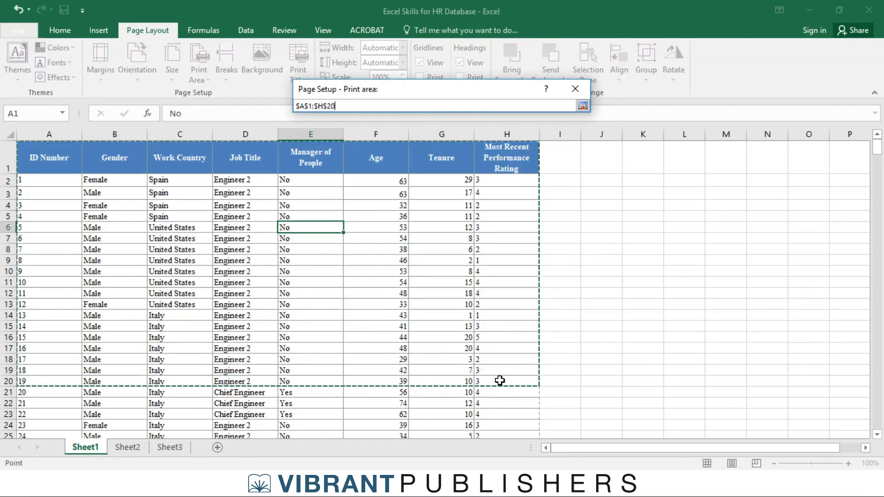
pyautogui.click(582, 106)
pyautogui.moveTo(430, 130); pyautogui.dragTo(345, 130)
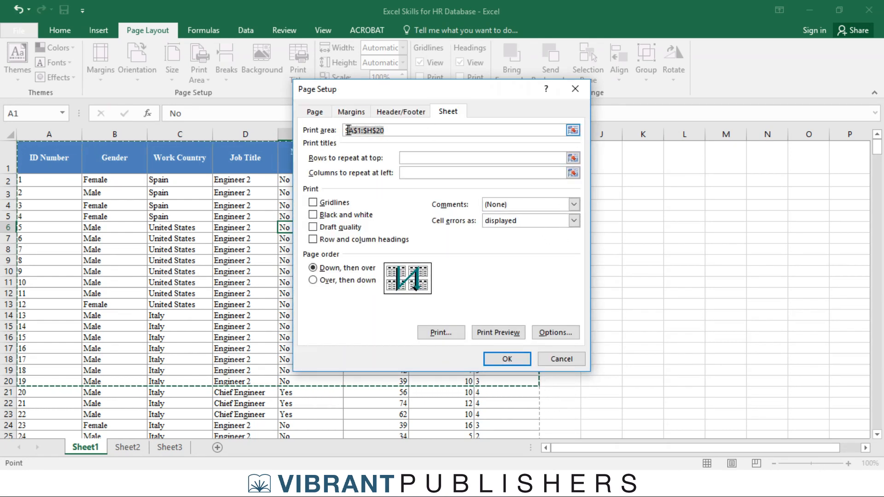
pyautogui.press('BackSpace')
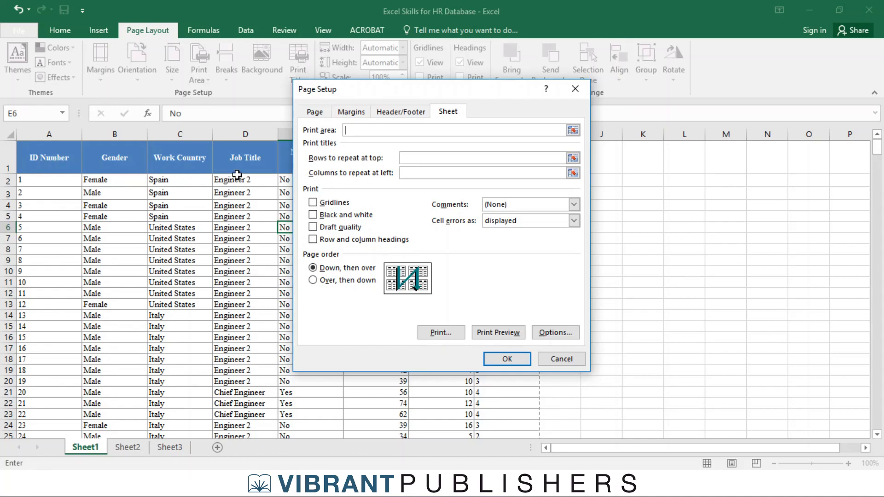
# Step: Set row 1 ($1:$1) as the title row to repeat at the top of every printed page
pyautogui.click(574, 158)
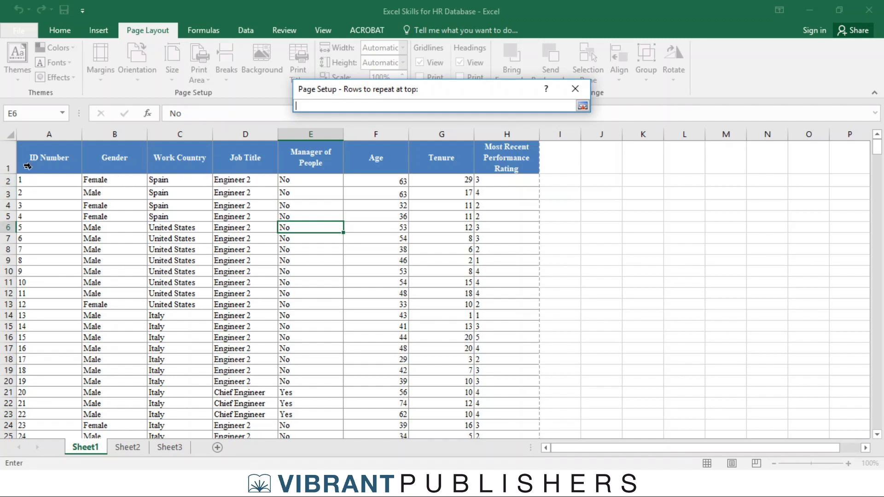
pyautogui.click(6, 157)
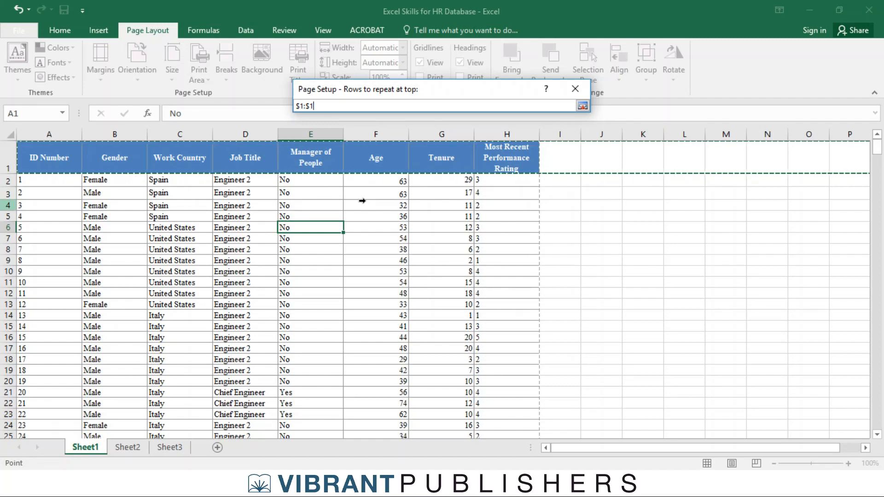
pyautogui.click(582, 106)
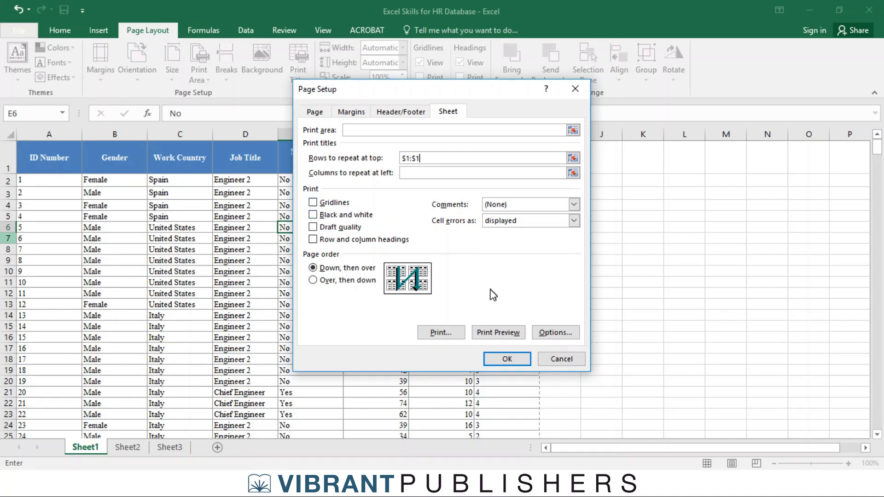
pyautogui.click(508, 360)
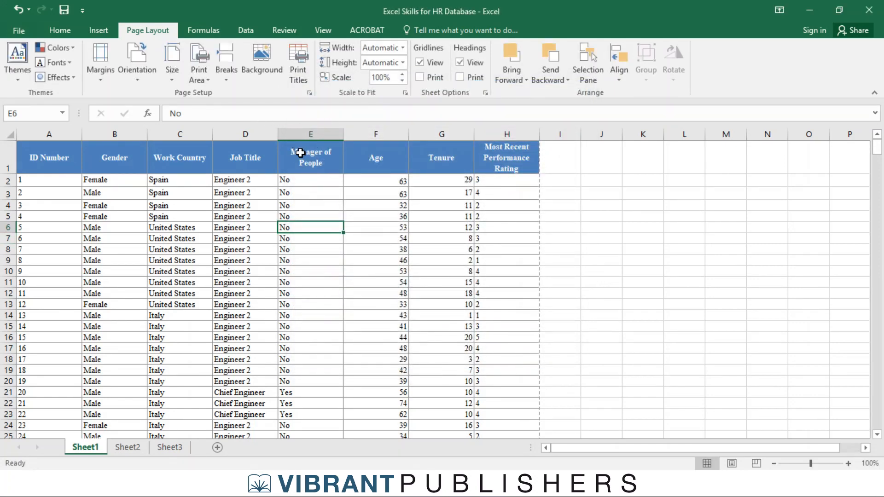
# Step: Review the first pages of the print preview for the repeated header row, and return to the worksheet
pyautogui.click(21, 30)
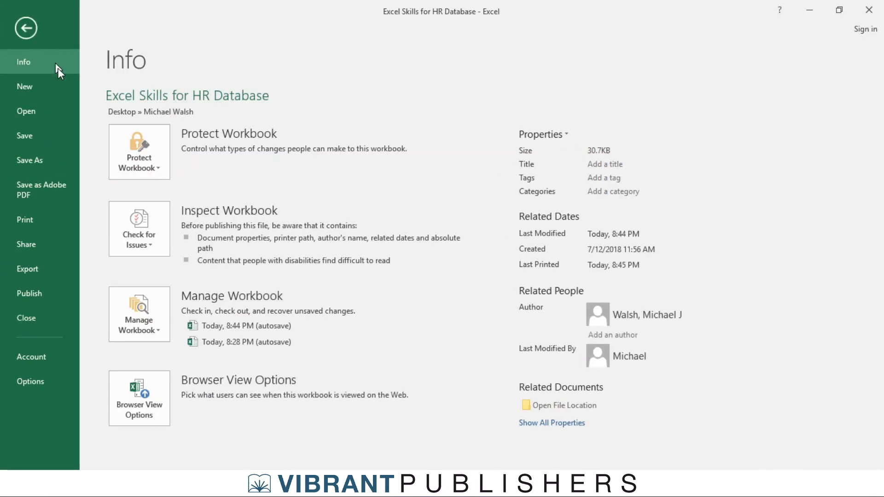
pyautogui.click(52, 228)
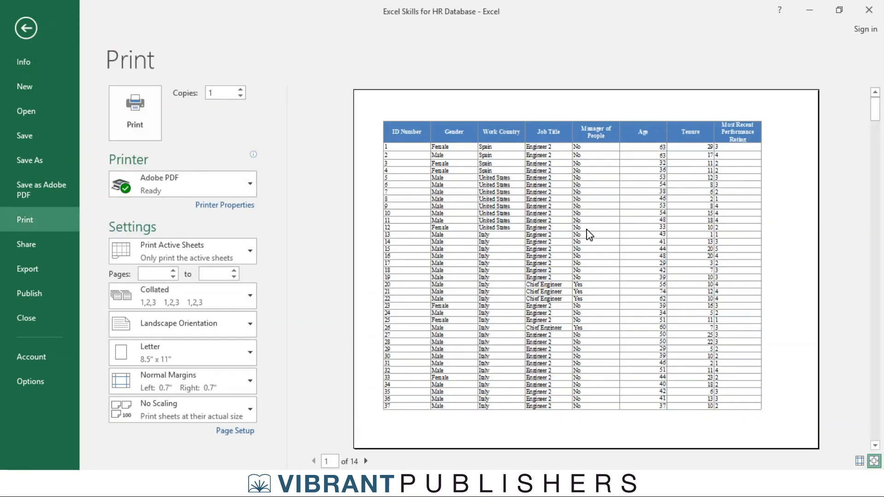
pyautogui.scroll(-1, 589, 233)
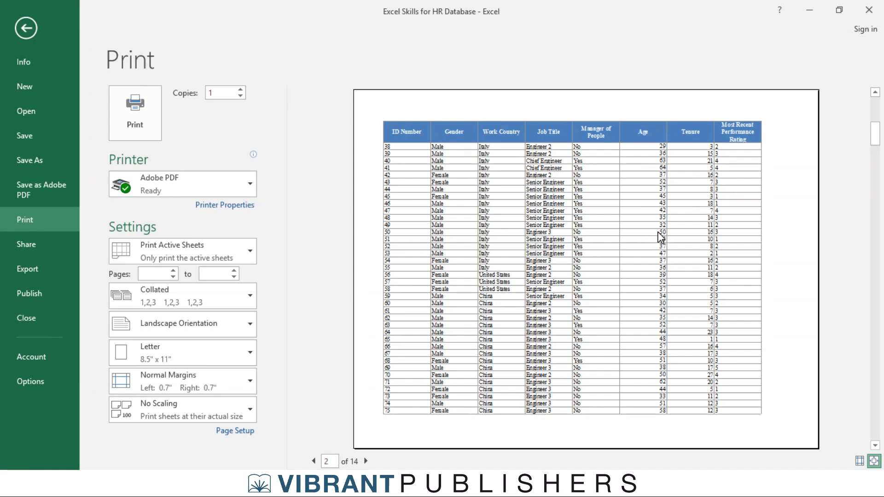
pyautogui.scroll(-1, 658, 234)
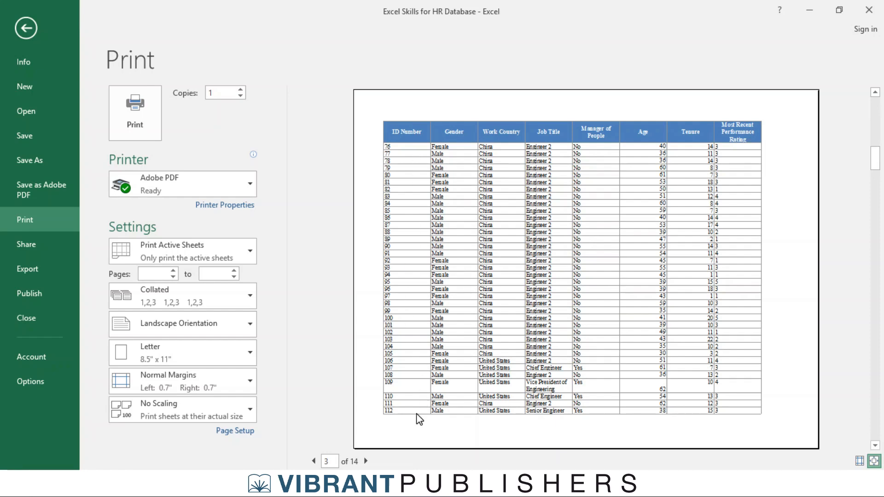
pyautogui.scroll(-1, 615, 249)
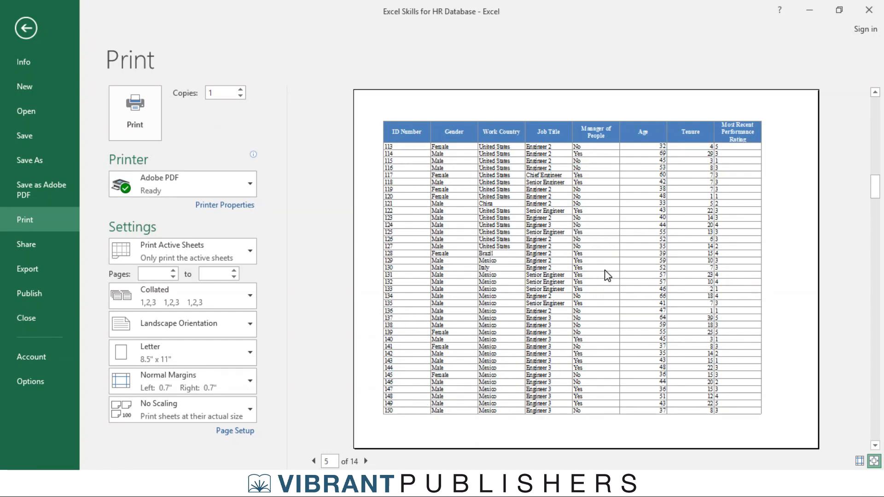
pyautogui.scroll(-1, 604, 275)
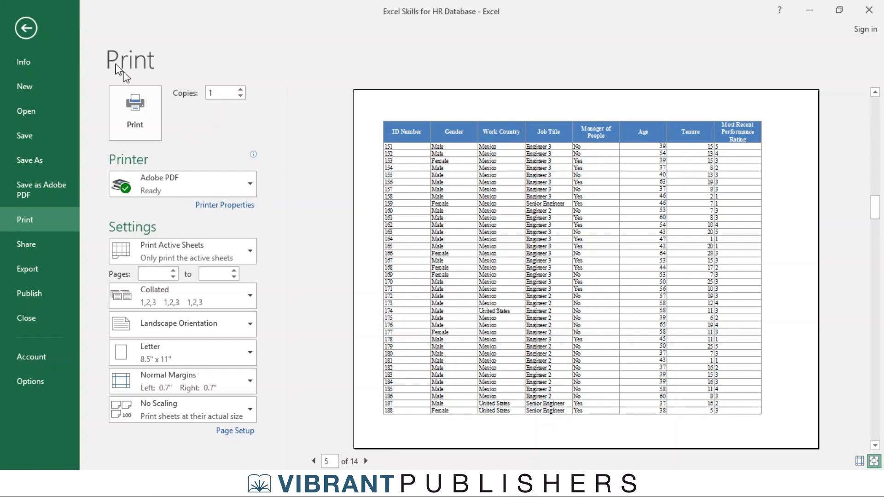
pyautogui.click(26, 28)
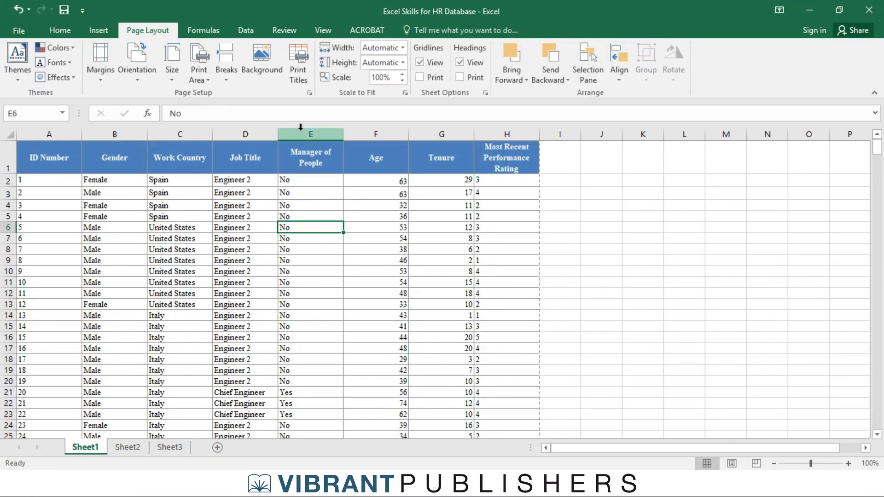
# Step: Center the printed table on the page both horizontally and vertically
pyautogui.click(297, 76)
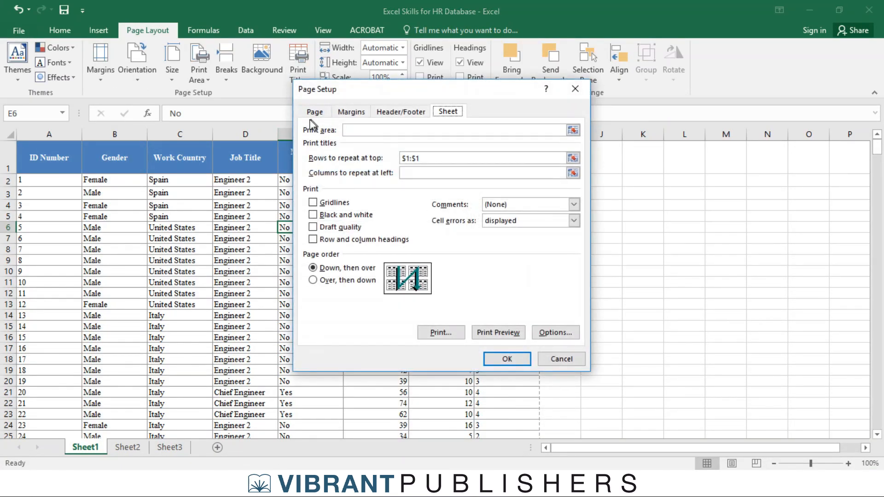
pyautogui.click(358, 114)
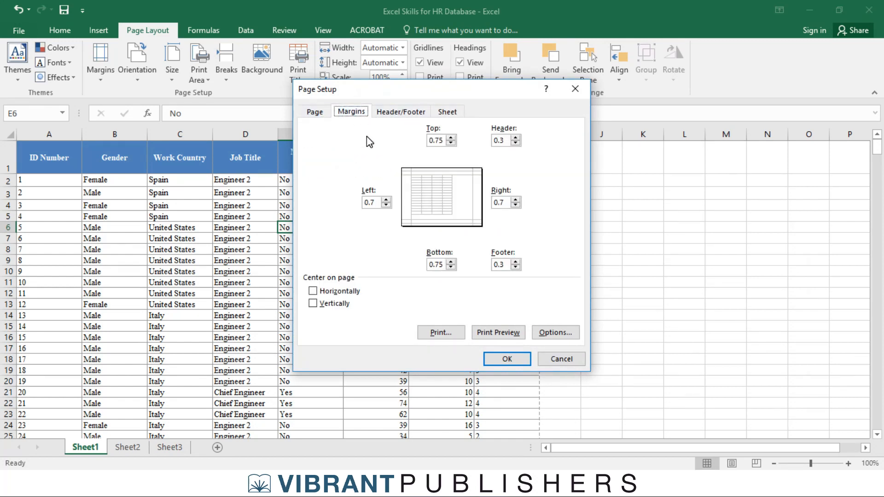
pyautogui.click(325, 293)
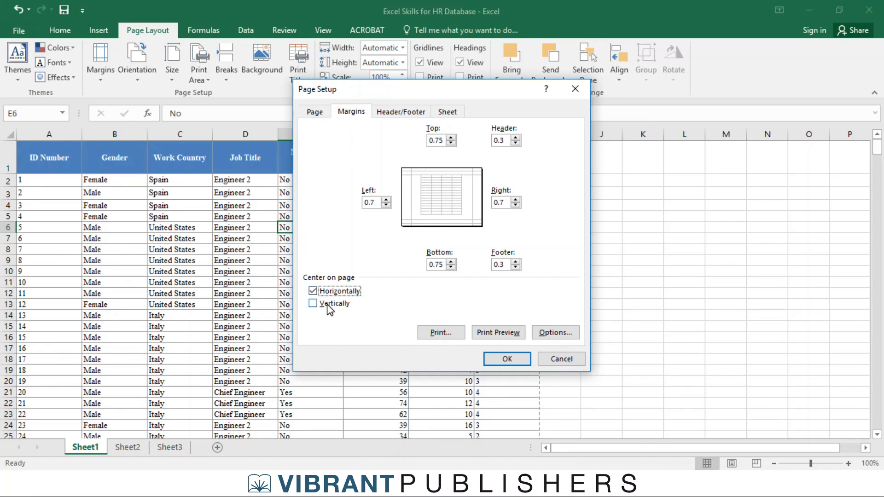
pyautogui.click(330, 305)
pyautogui.click(525, 359)
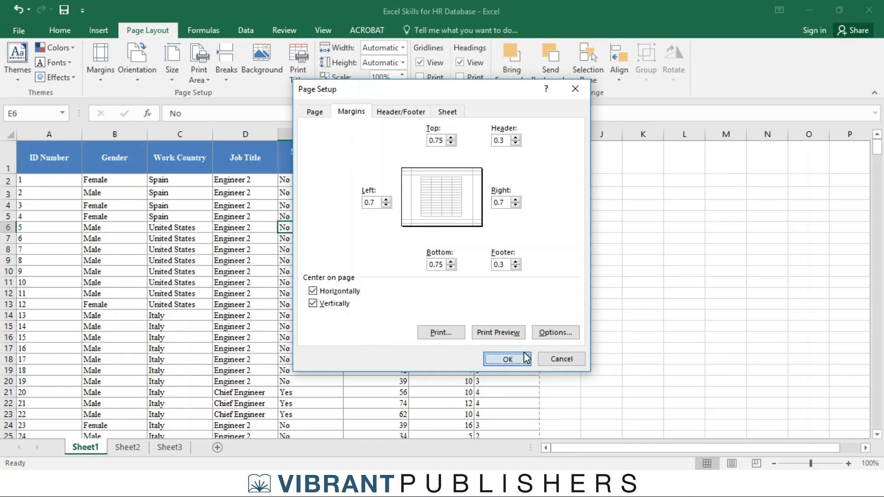
# Step: Check the centering of the table on the pages in the print preview, and return to the worksheet
pyautogui.click(18, 30)
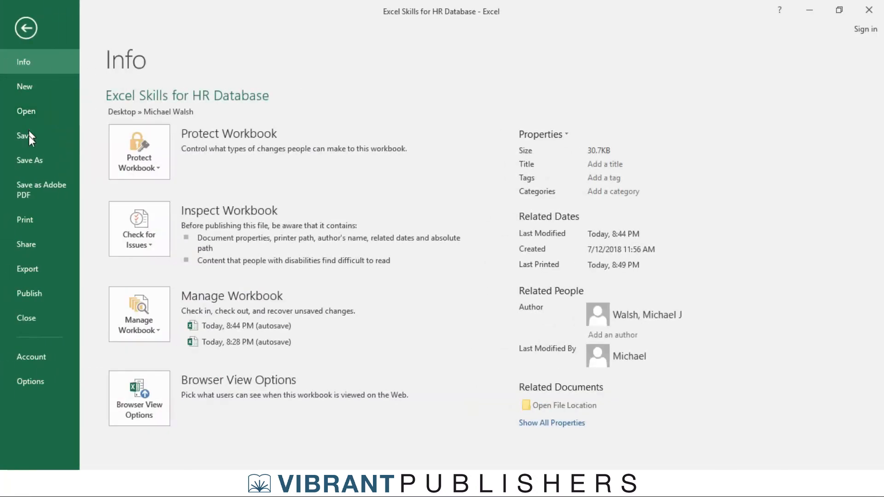
pyautogui.click(27, 219)
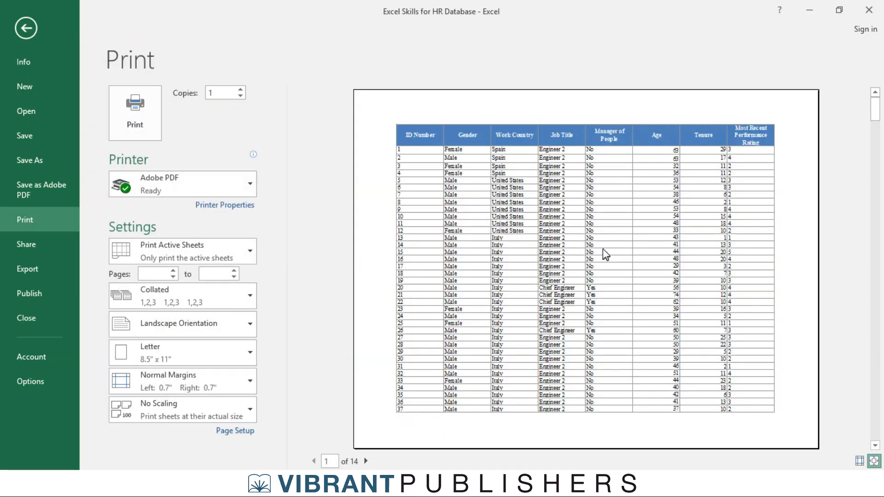
pyautogui.scroll(-4, 559, 269)
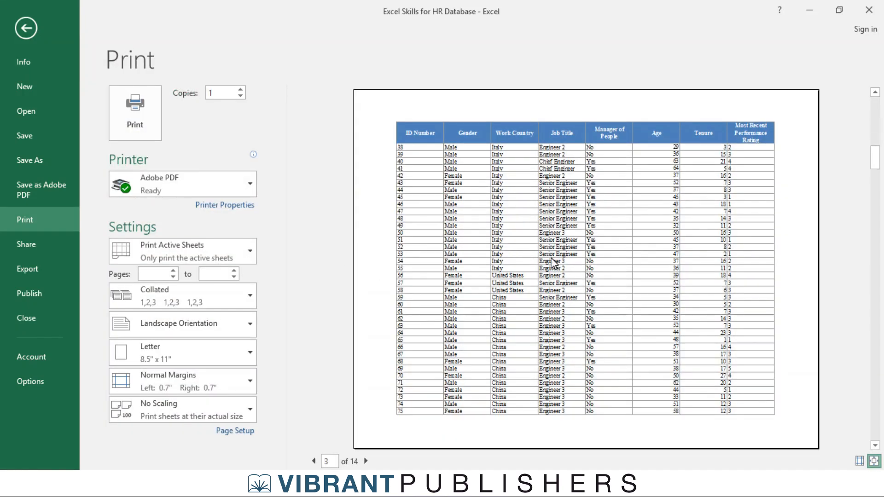
pyautogui.scroll(4, 552, 262)
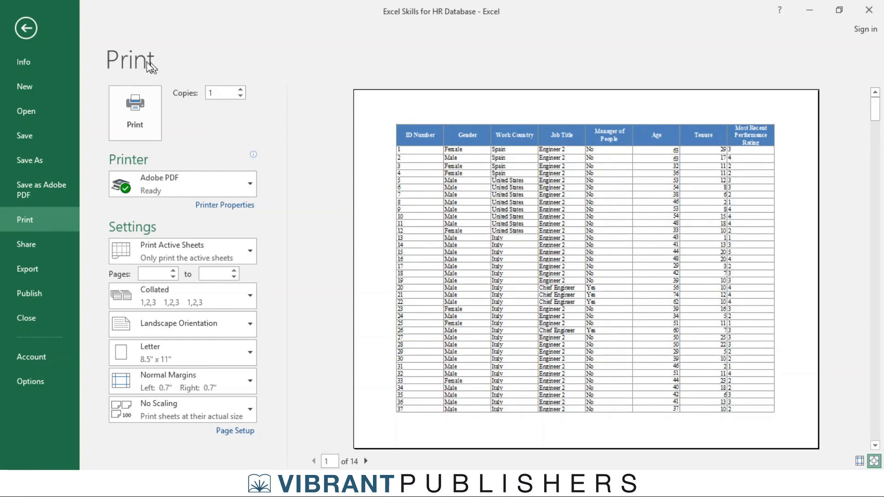
pyautogui.click(26, 28)
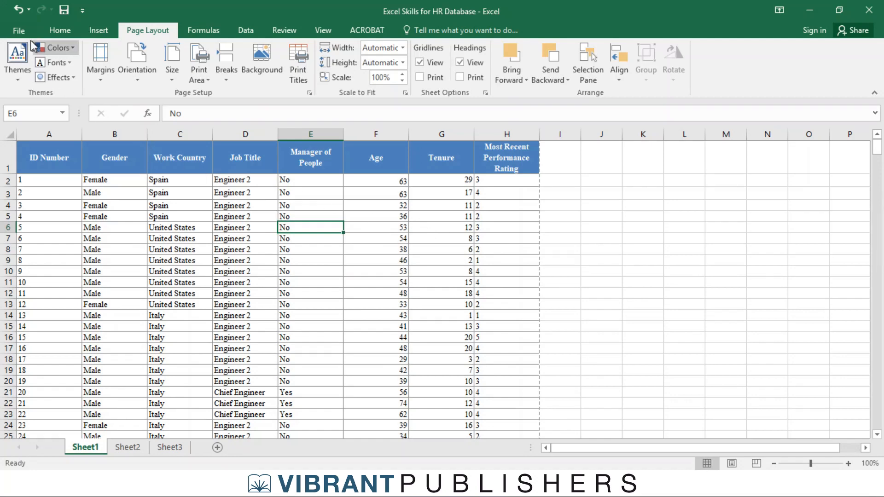
# Step: Open the print preview again and look through several pages, checking the table layout and print settings
pyautogui.click(24, 29)
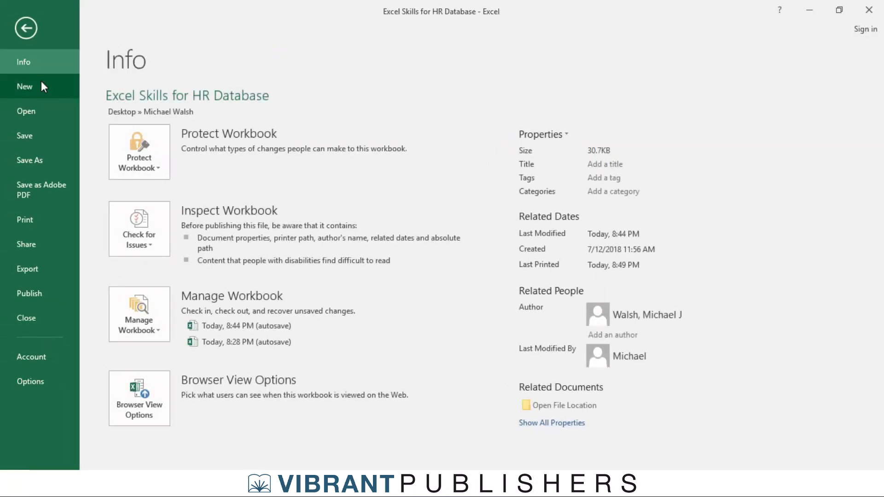
pyautogui.click(45, 222)
pyautogui.scroll(-4, 507, 230)
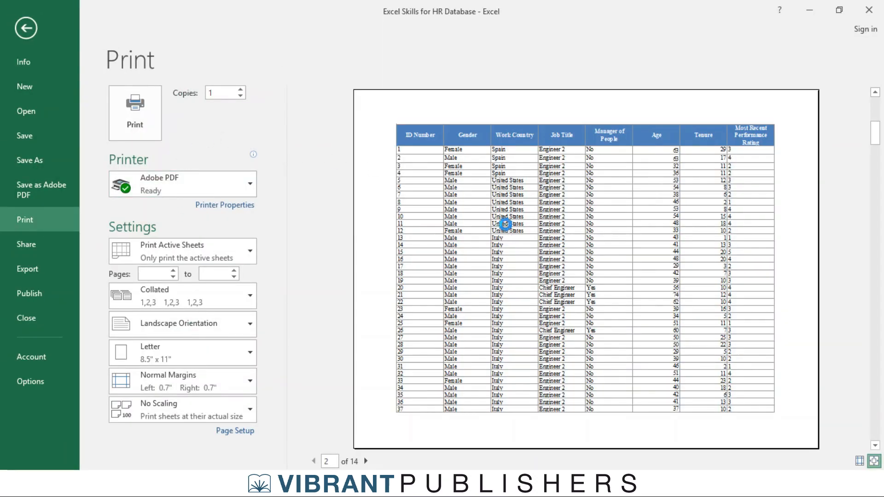
pyautogui.scroll(-1, 508, 230)
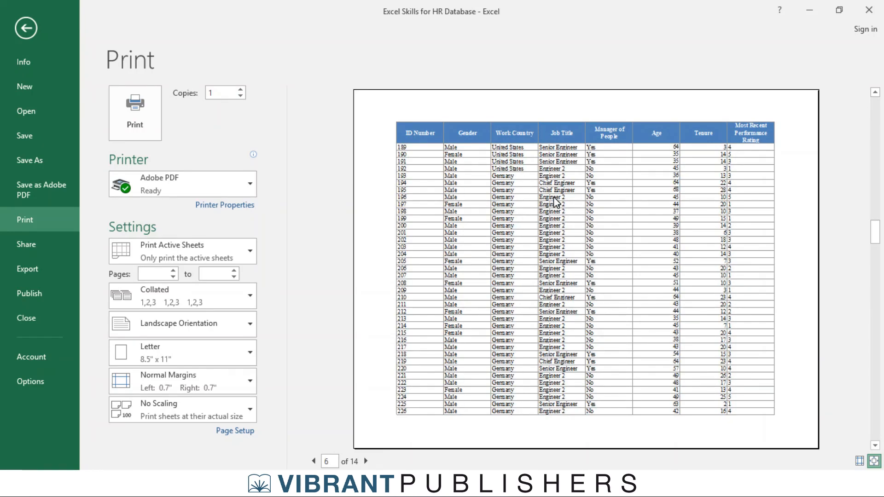
pyautogui.scroll(2, 513, 282)
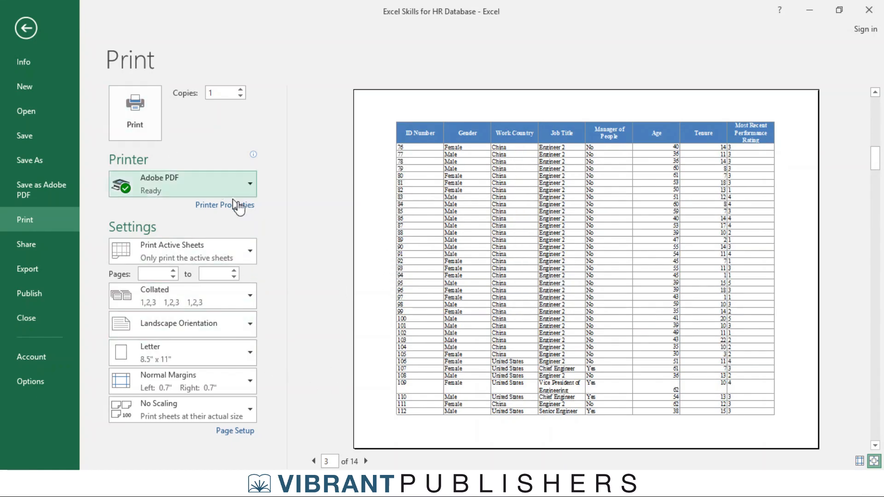
# Step: Look through the available printers and the choices for what to print, and return to the worksheet
pyautogui.click(247, 184)
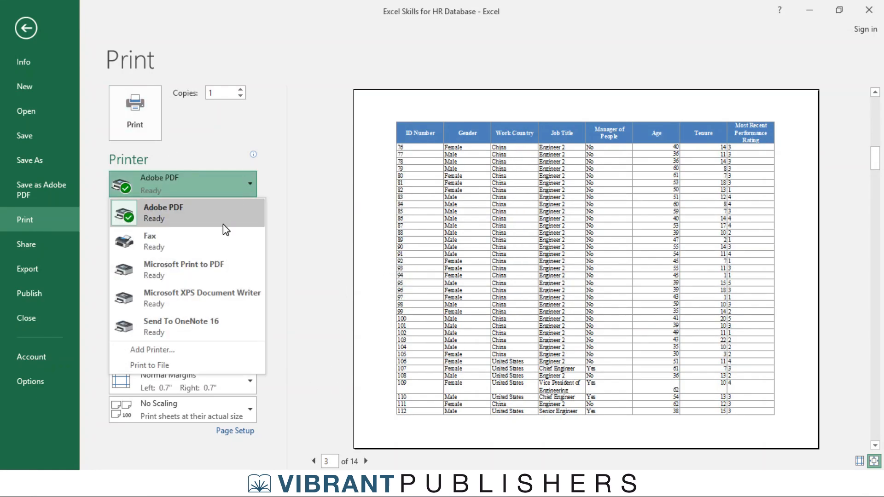
pyautogui.click(322, 222)
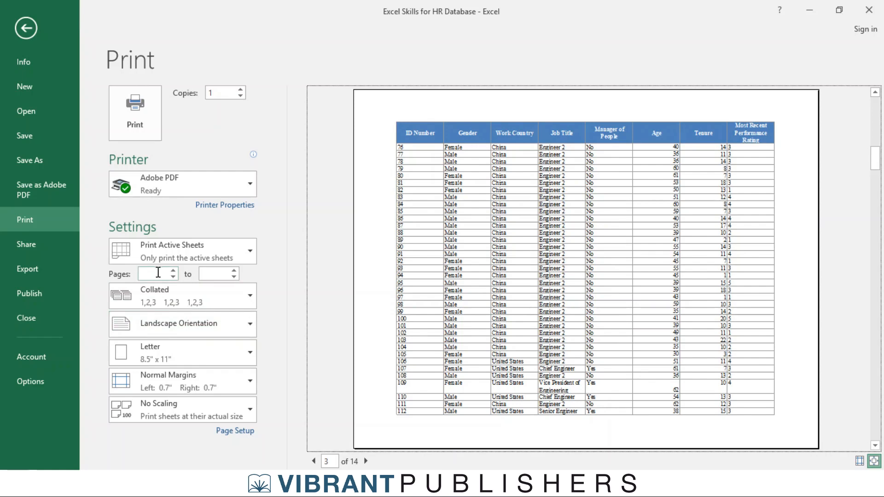
pyautogui.click(243, 254)
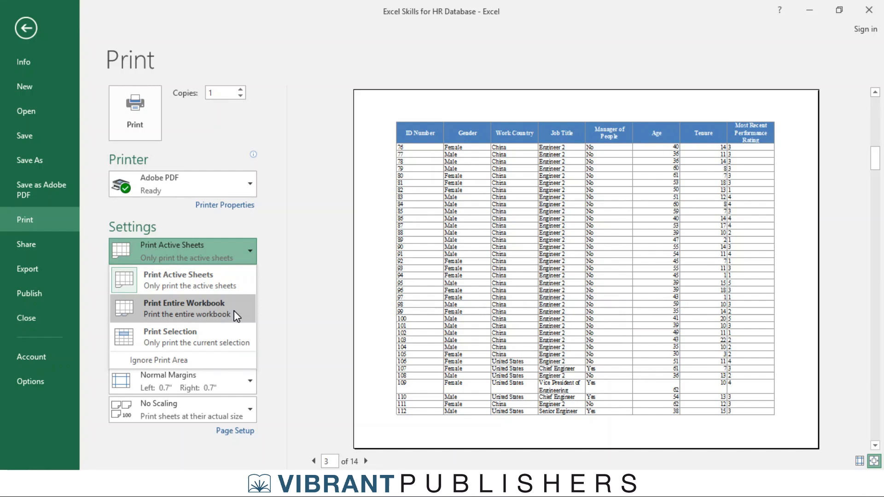
pyautogui.click(327, 258)
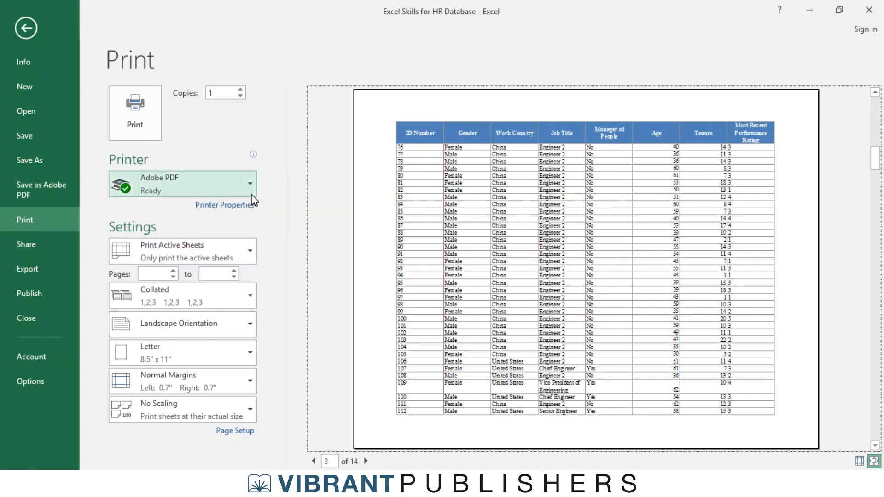
pyautogui.click(32, 27)
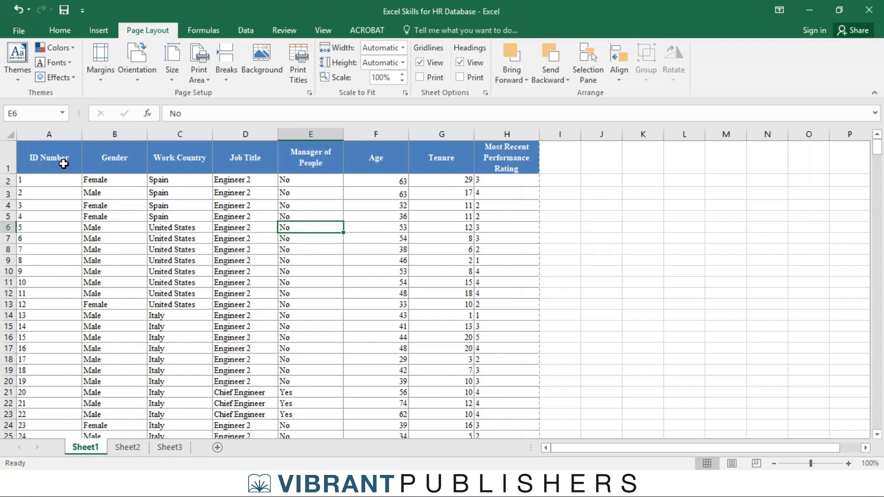
# Step: Set the table range A1:H20, from the header row through ID number 19, as the print area
pyautogui.moveTo(64, 163); pyautogui.dragTo(499, 384)
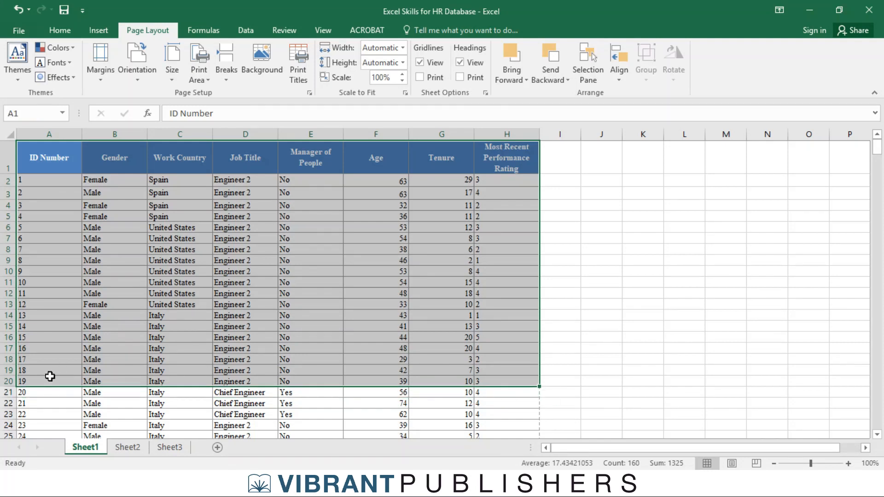
pyautogui.click(203, 69)
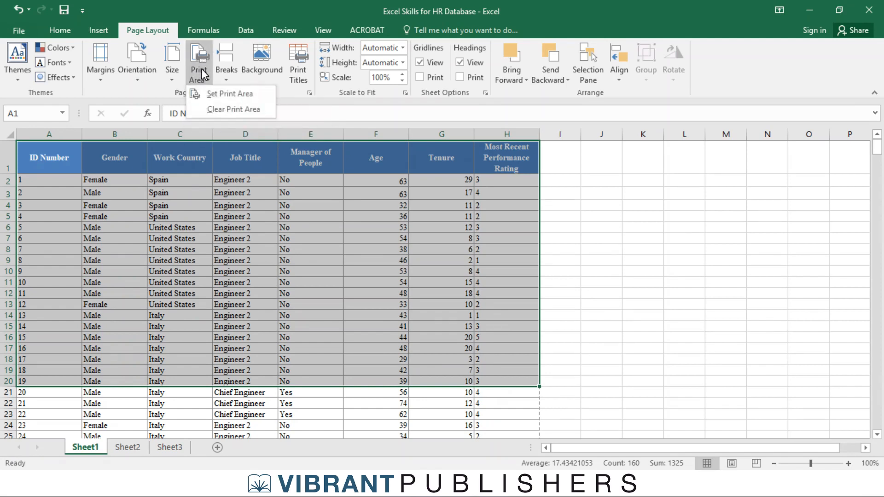
pyautogui.click(212, 94)
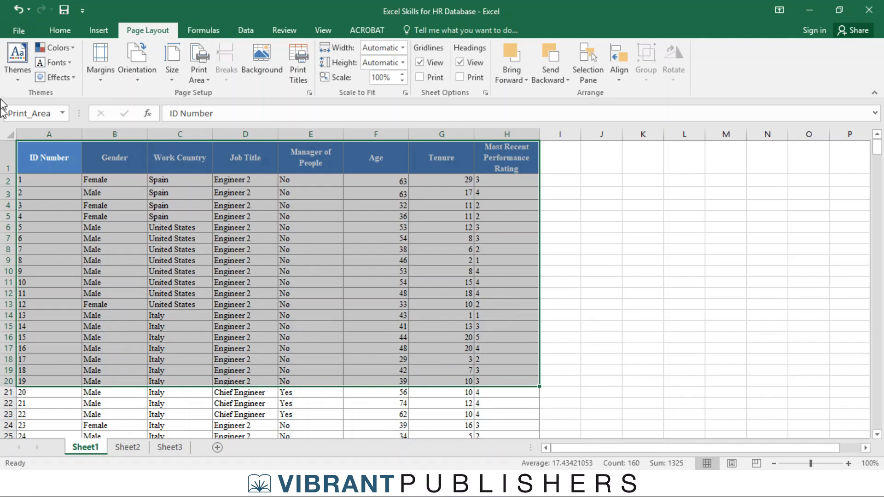
# Step: Check the defined print area in the print preview, and return to the worksheet
pyautogui.click(20, 31)
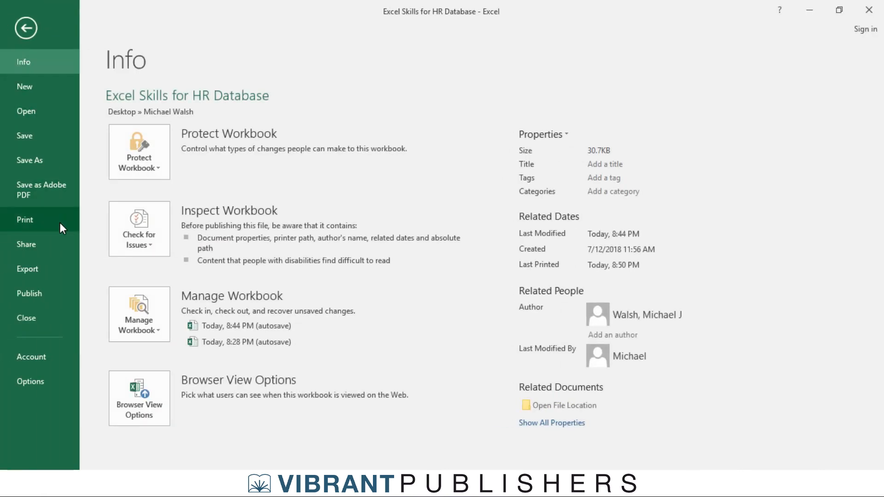
pyautogui.click(60, 222)
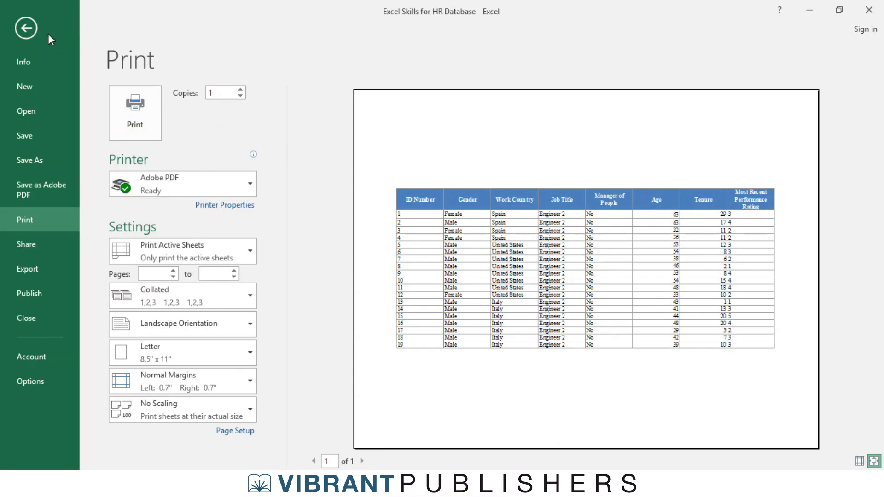
pyautogui.click(25, 27)
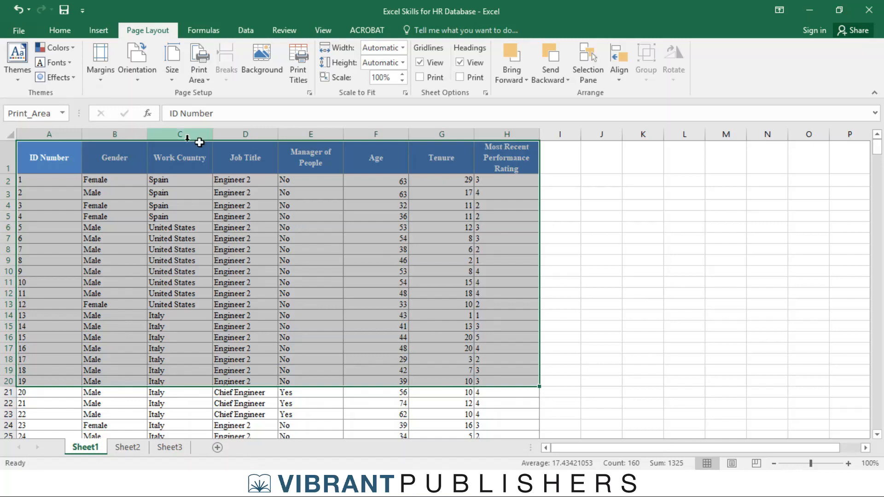
# Step: Clear the print area of the sheet and deselect the table range
pyautogui.click(203, 76)
pyautogui.click(226, 111)
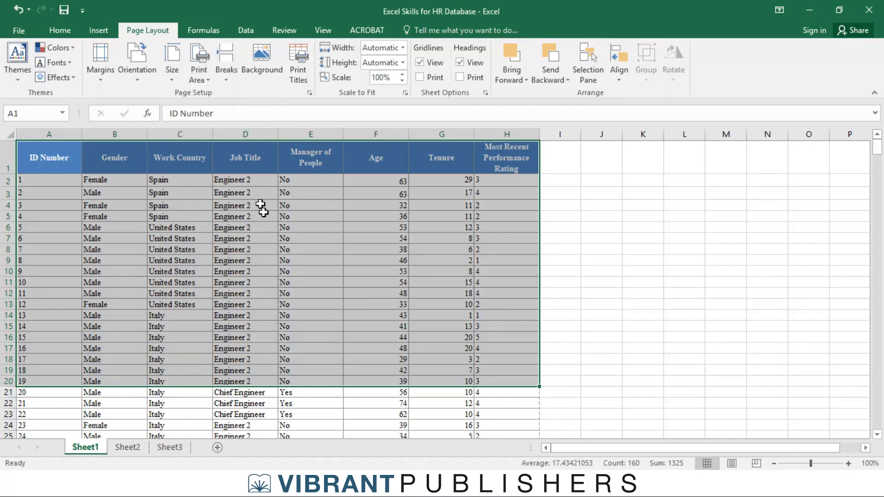
pyautogui.click(613, 272)
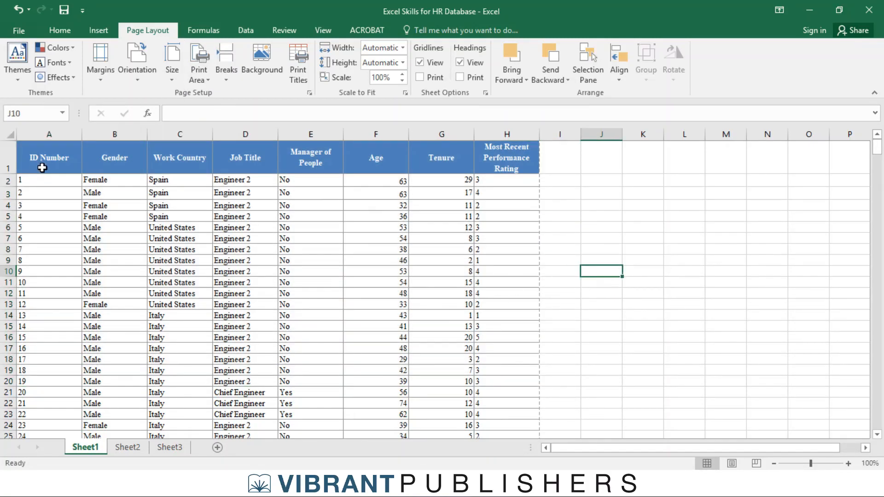
# Step: Select the range A1:H20 and set the print settings to print only the current selection
pyautogui.moveTo(40, 168); pyautogui.dragTo(484, 379)
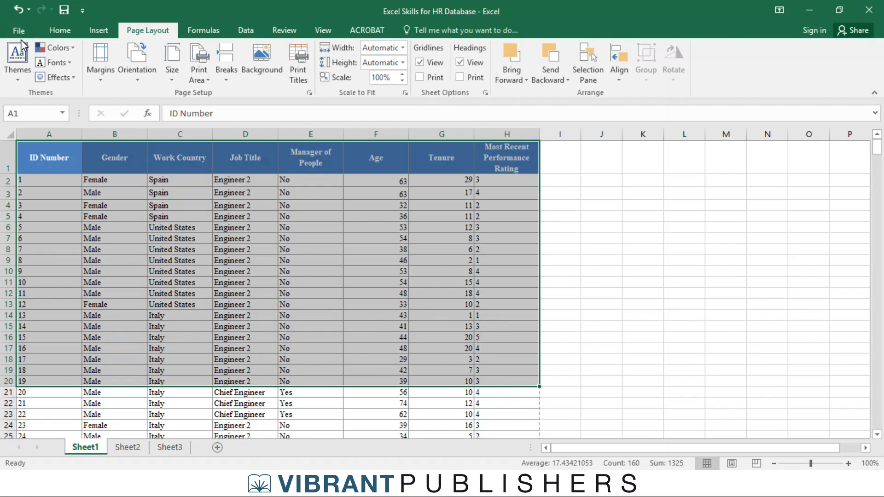
pyautogui.click(15, 25)
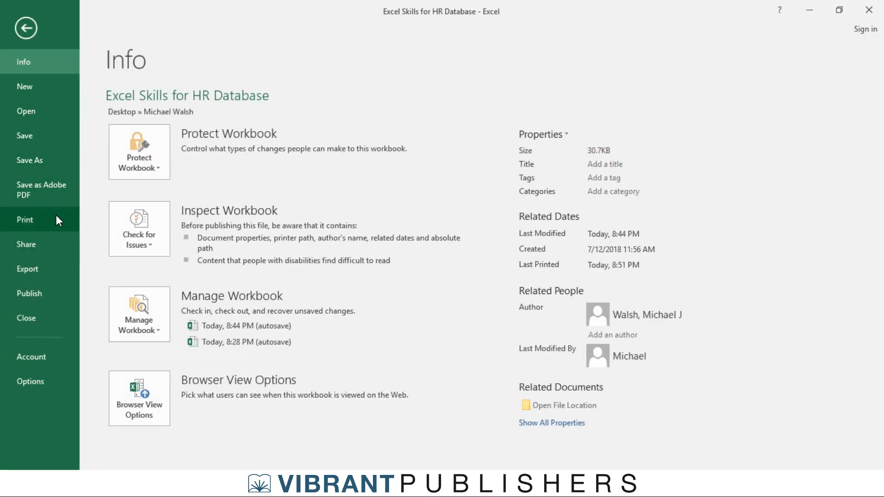
pyautogui.click(19, 218)
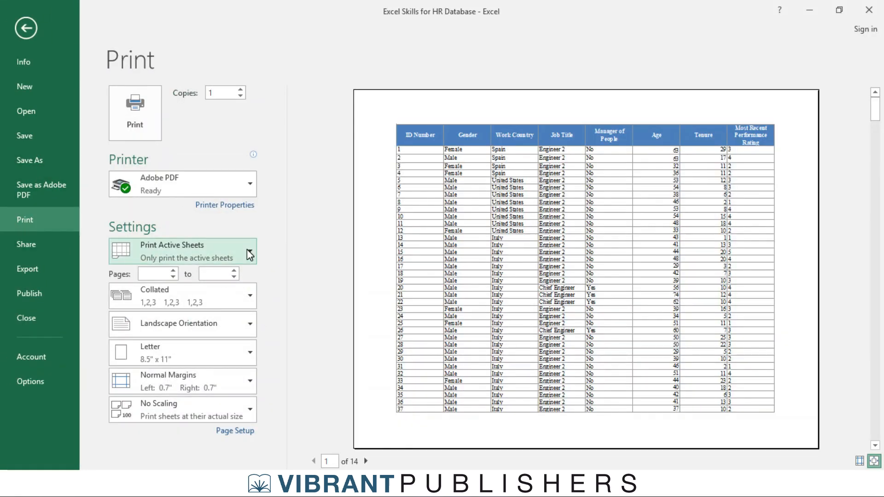
pyautogui.click(248, 251)
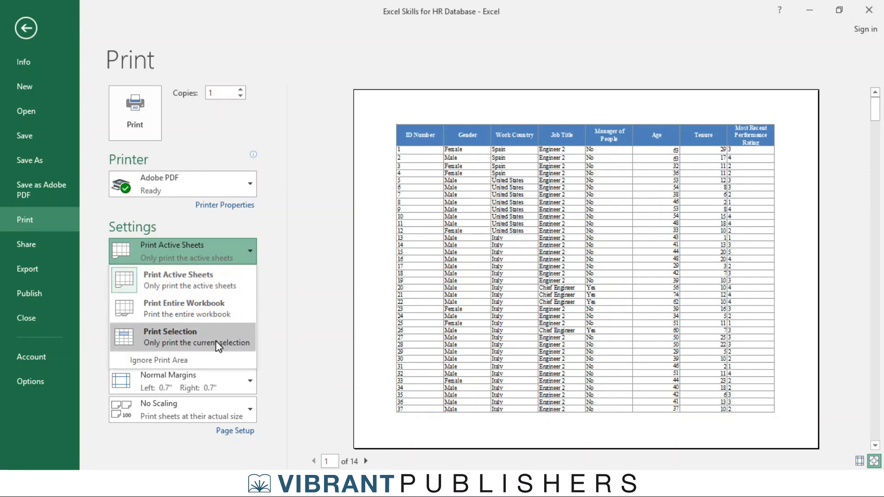
pyautogui.click(229, 346)
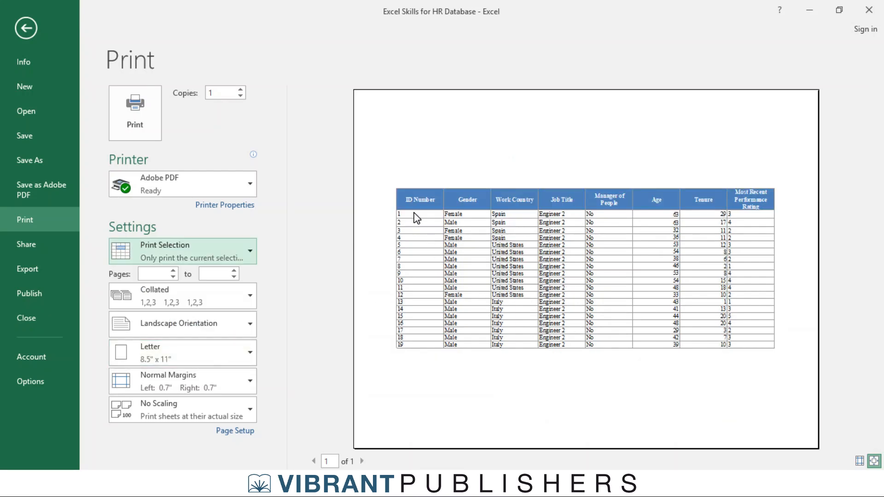
# Step: Set printing back to the active sheets and limit the printed pages to 1 to 3
pyautogui.click(249, 252)
pyautogui.click(239, 278)
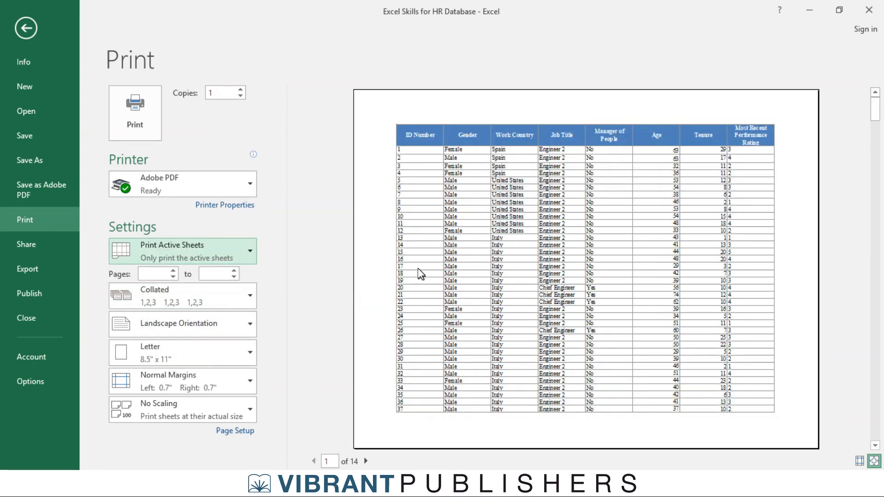
pyautogui.scroll(-2, 528, 269)
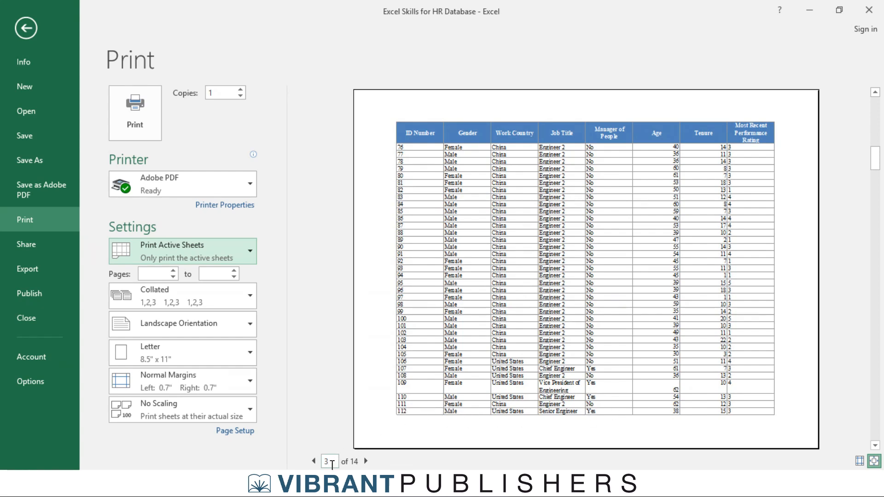
pyautogui.click(155, 274)
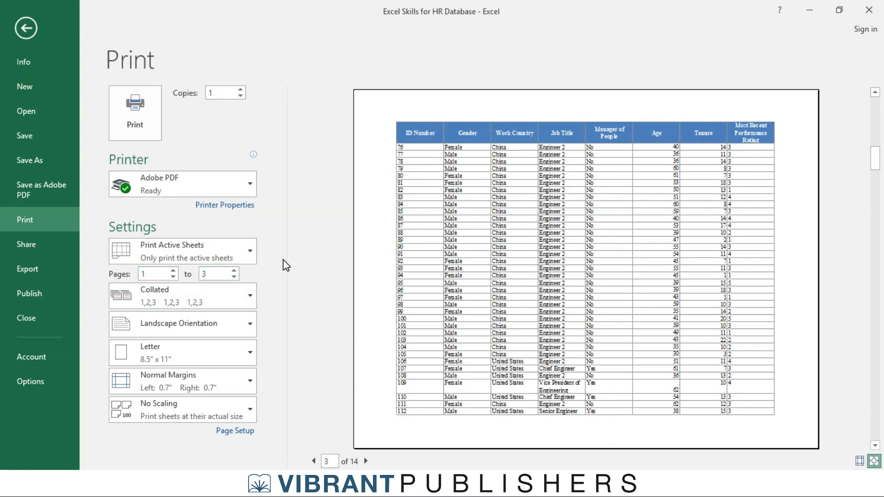
pyautogui.click(250, 254)
pyautogui.click(250, 254)
pyautogui.click(370, 325)
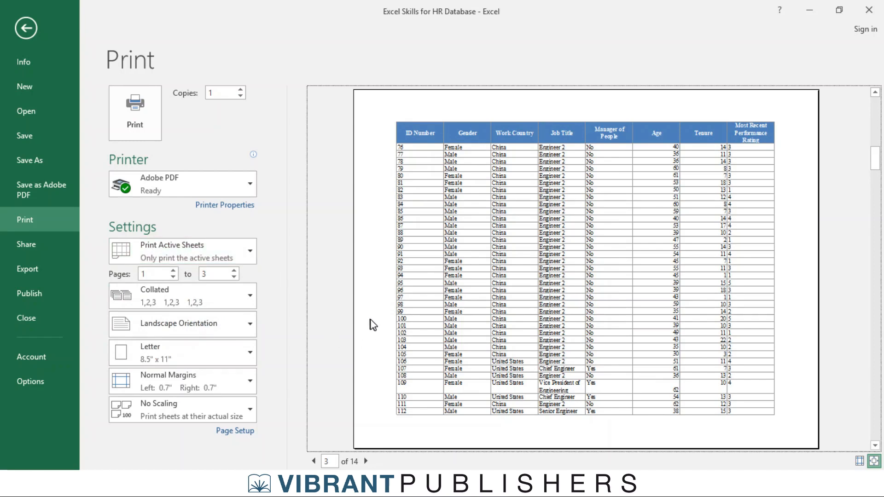
# Step: Go back to the first page of the preview and choose Adobe PDF as the printer
pyautogui.click(313, 461)
pyautogui.click(312, 461)
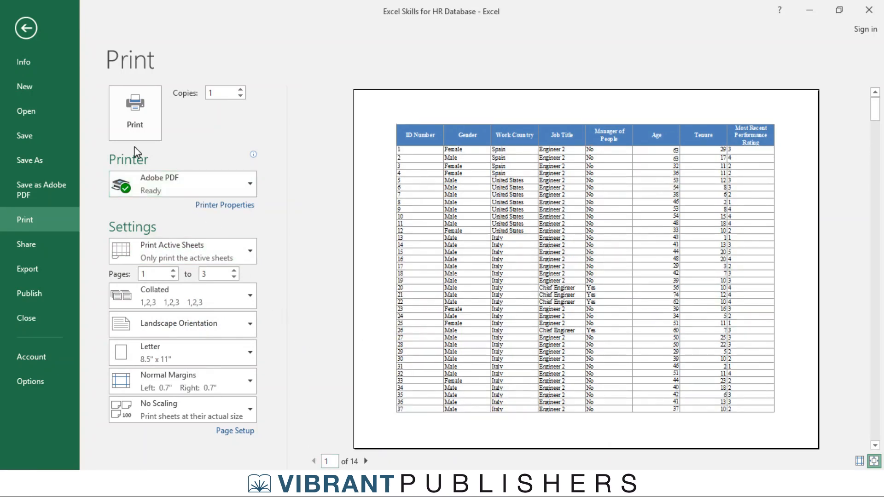
pyautogui.click(170, 181)
pyautogui.click(179, 208)
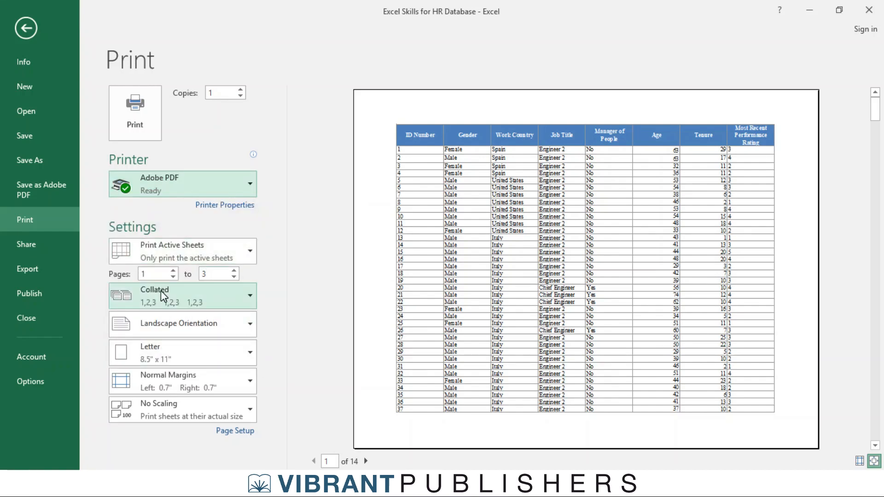
# Step: Set the print settings to print the entire workbook, and return to the worksheet
pyautogui.click(242, 260)
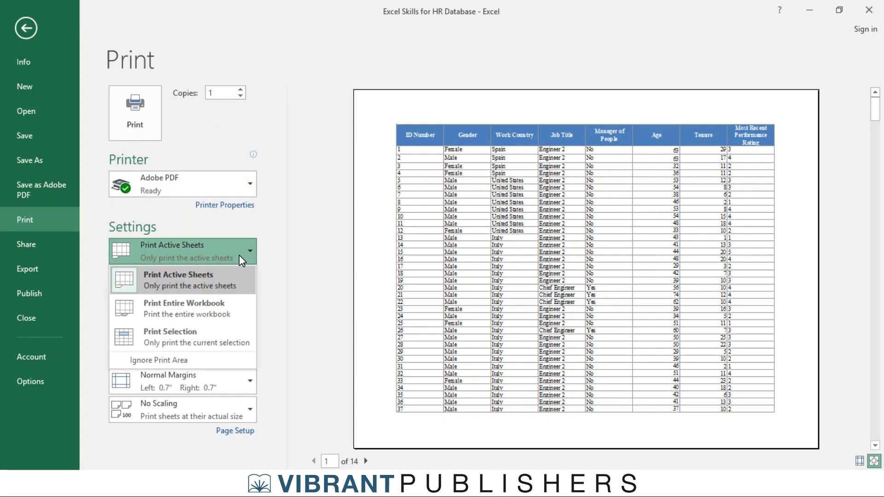
pyautogui.click(226, 308)
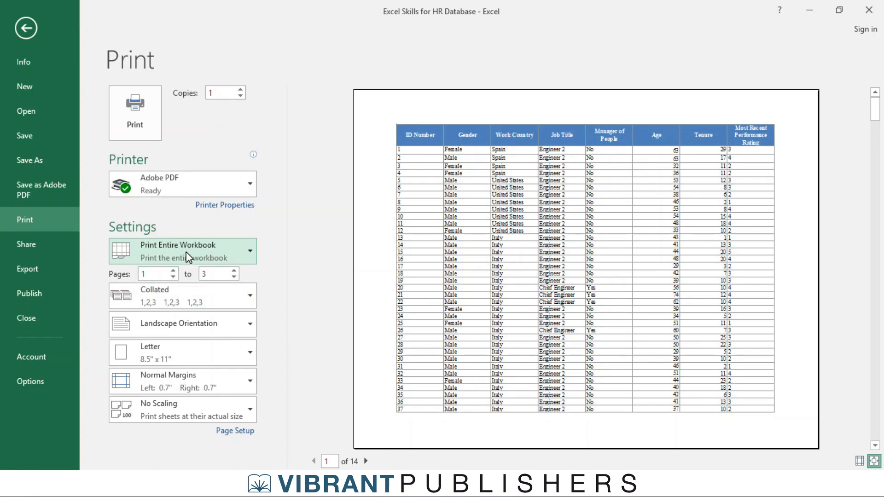
pyautogui.click(27, 32)
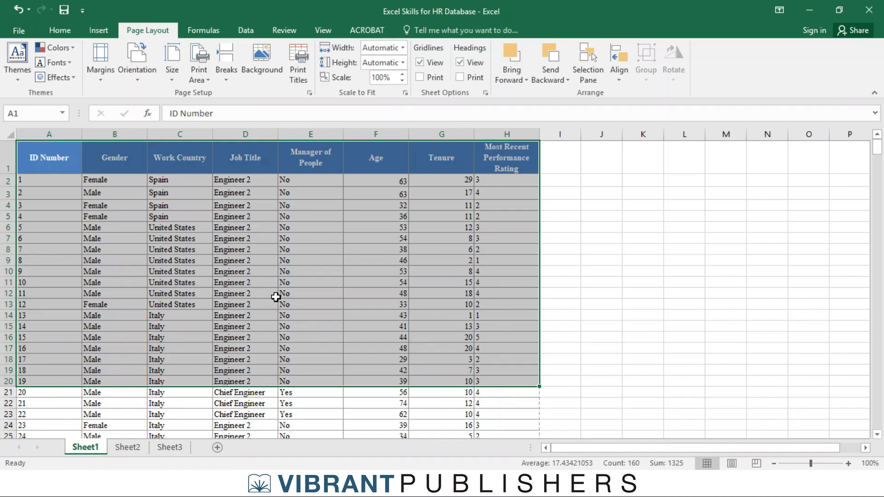
pyautogui.moveTo(50, 159); pyautogui.dragTo(503, 164)
pyautogui.click(350, 218)
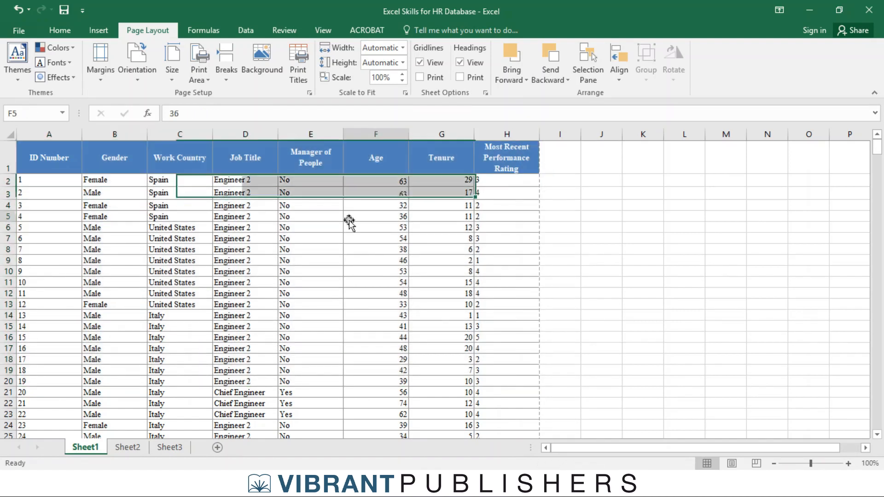